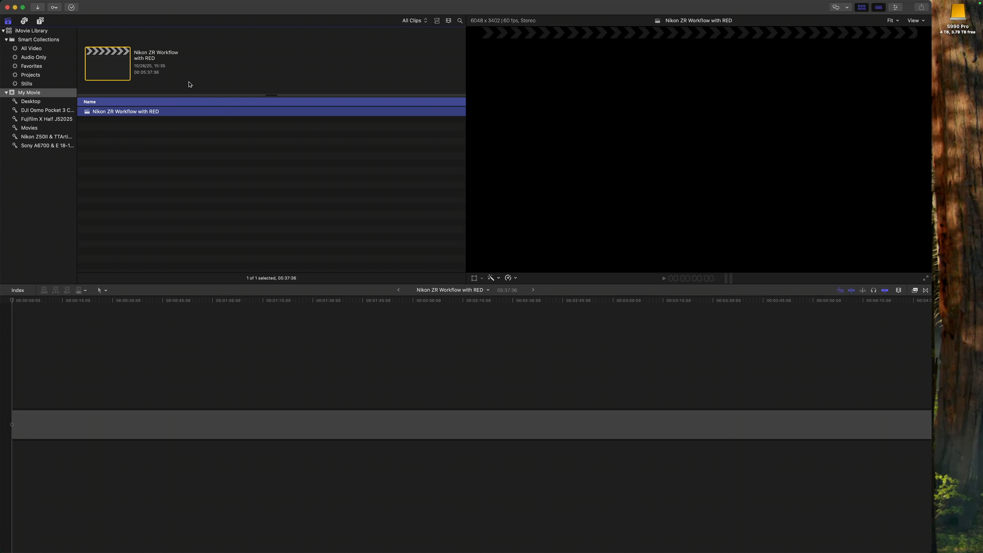
Import ZRC_0375.R3D, ZRC_0376.R3D and ZRC_0377.R3D from the S990 Pro drive into the My Movie event, copying them to the library.
{"action": "left_click", "coordinate": [37, 7]}
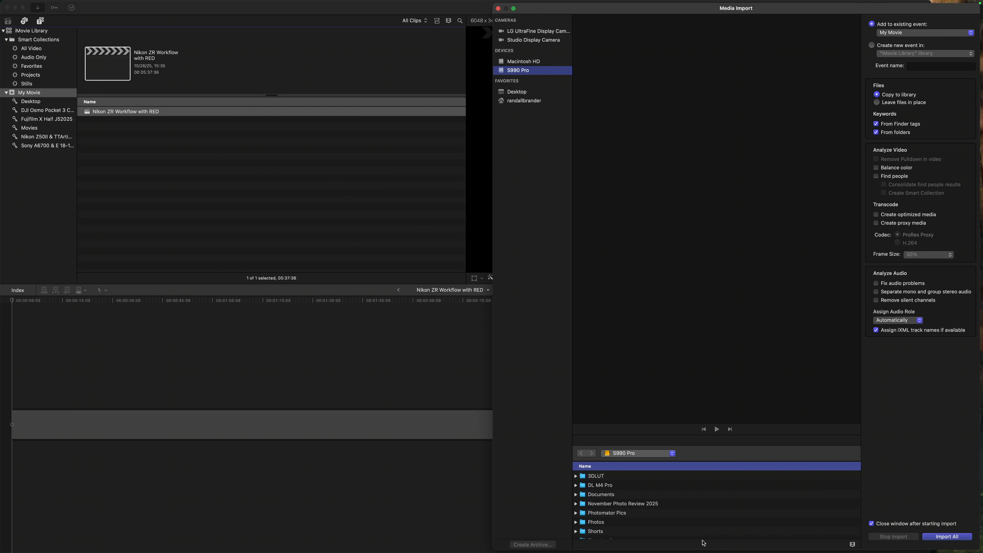
{"action": "scroll", "coordinate": [709, 532], "scroll_direction": "down", "scroll_amount": 10}
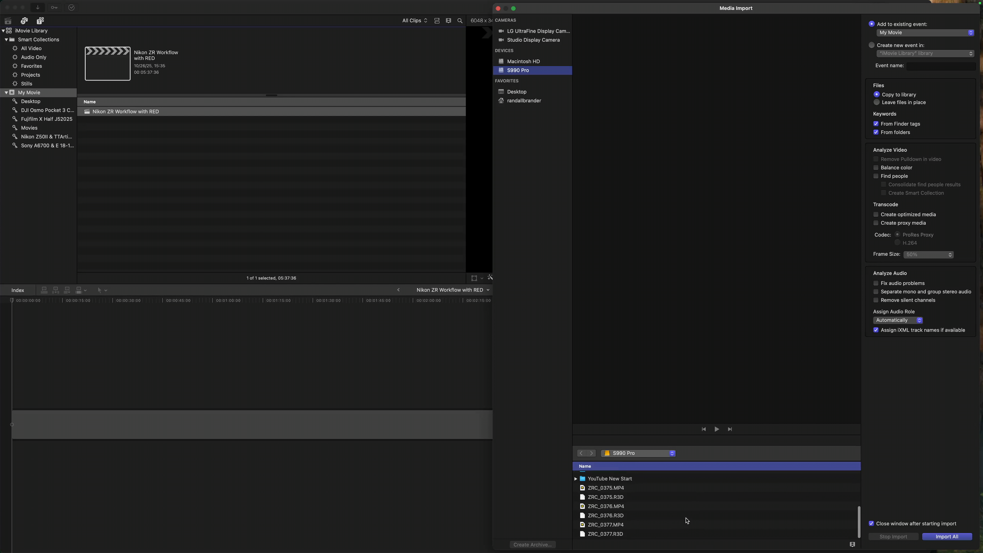
{"action": "left_click", "coordinate": [588, 500]}
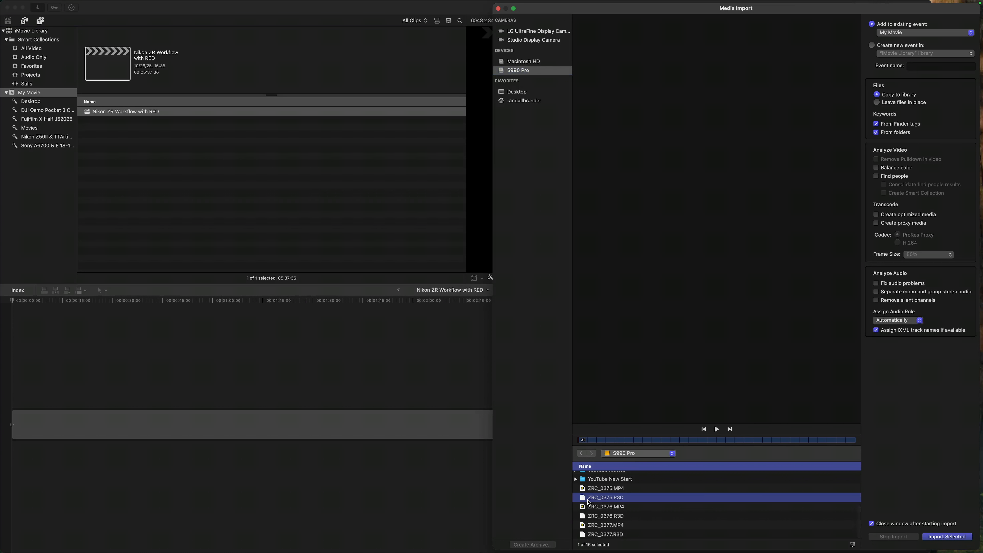
{"action": "left_click", "coordinate": [590, 516], "text": "super"}
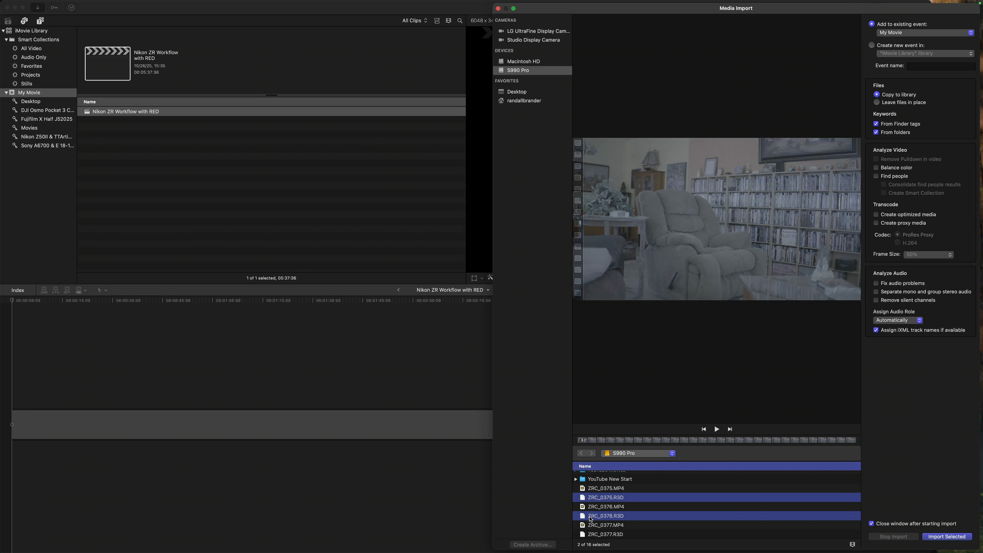
{"action": "left_click", "coordinate": [595, 534], "text": "super"}
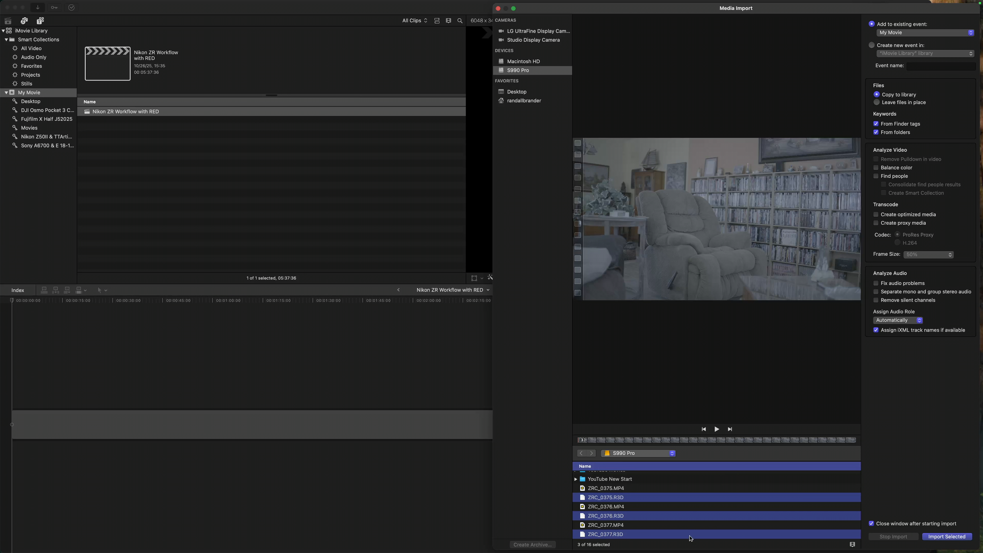
{"action": "left_click", "coordinate": [941, 538]}
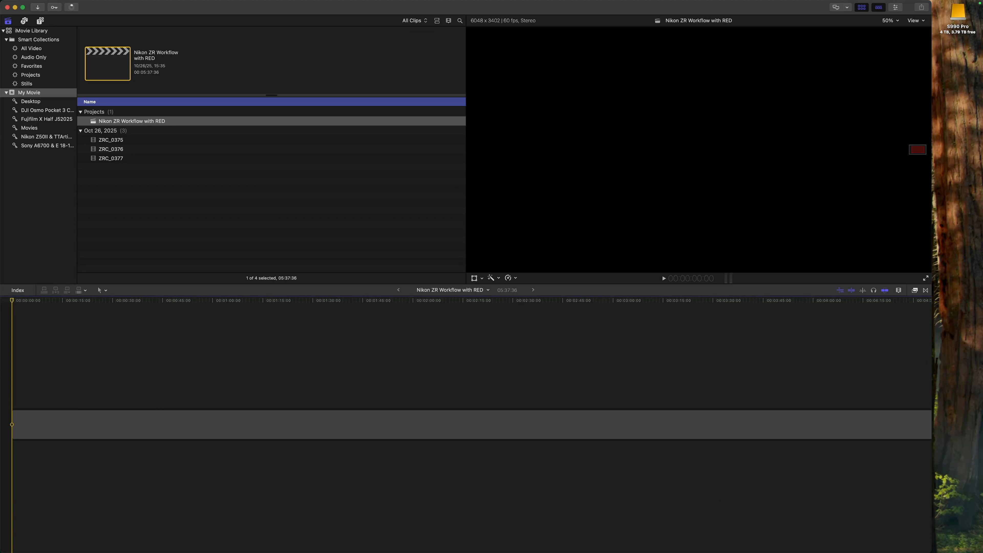
Replace the empty gap in the Nikon ZR Workflow with RED timeline with the ZRC_0375 clip.
{"action": "key", "text": "super+Tab"}
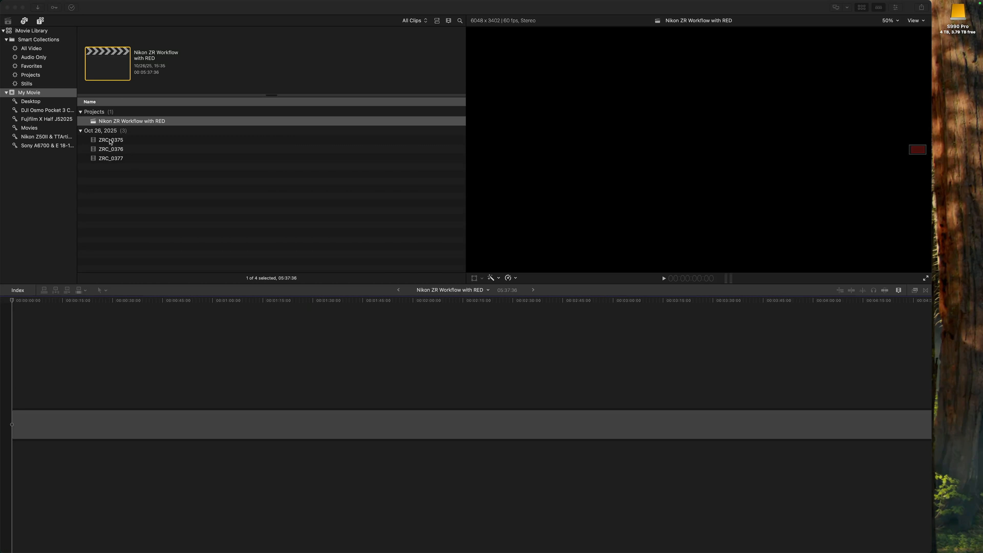
{"action": "key", "text": "super+Tab"}
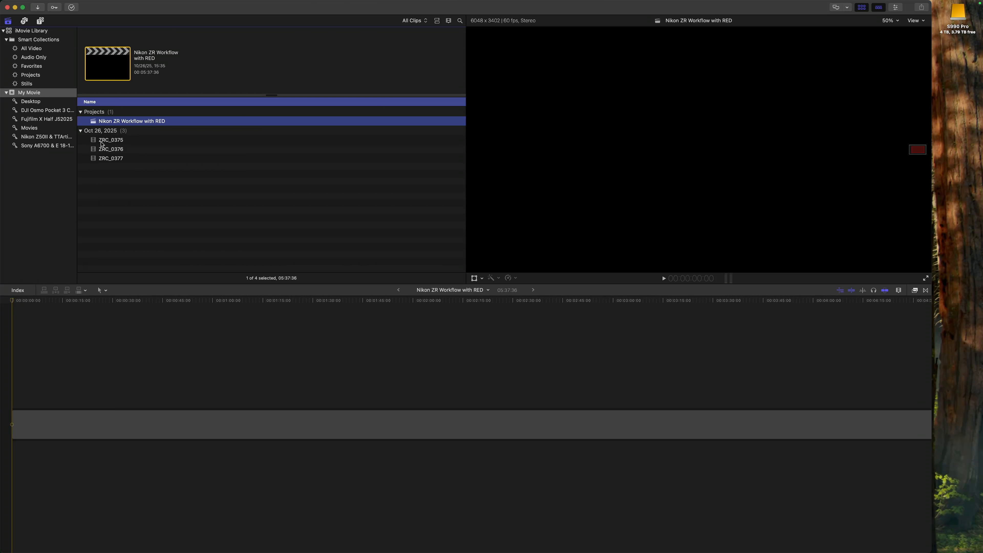
{"action": "left_click", "coordinate": [101, 143]}
{"action": "left_click_drag", "start_coordinate": [102, 144], "coordinate": [22, 425]}
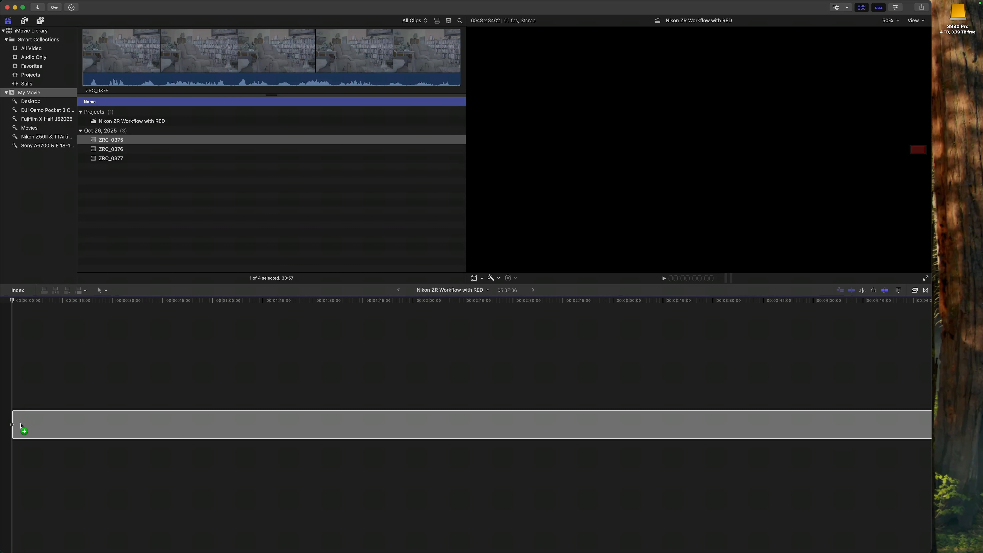
{"action": "left_click_drag", "start_coordinate": [21, 425], "coordinate": [22, 425]}
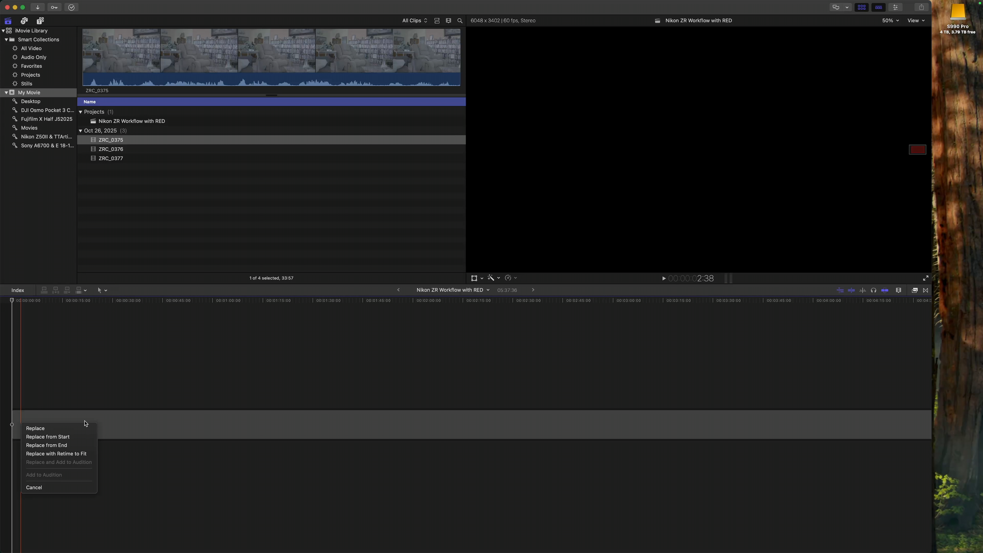
{"action": "left_click", "coordinate": [32, 430]}
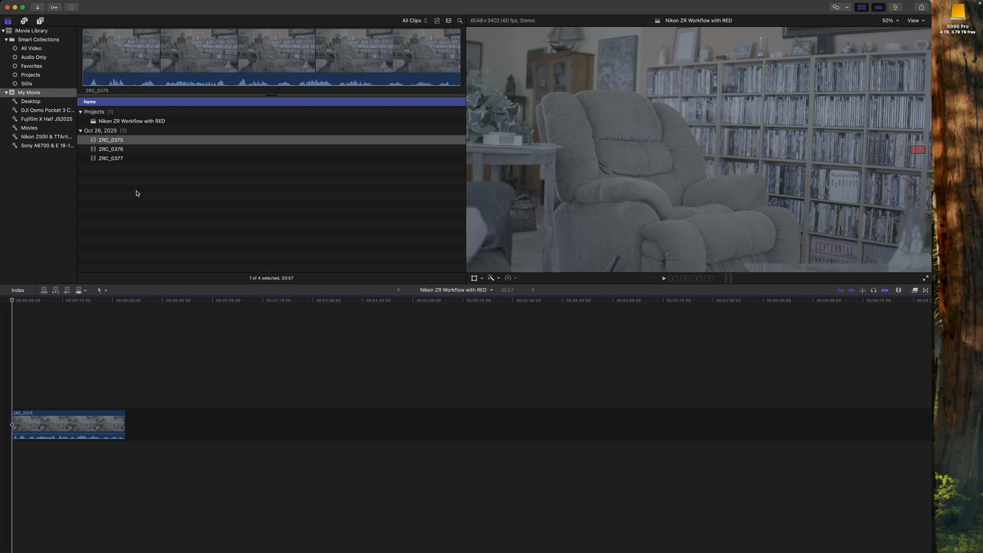
Append the ZRC_0376 and ZRC_0377 clips in order after ZRC_0375 in the timeline.
{"action": "left_click", "coordinate": [108, 151]}
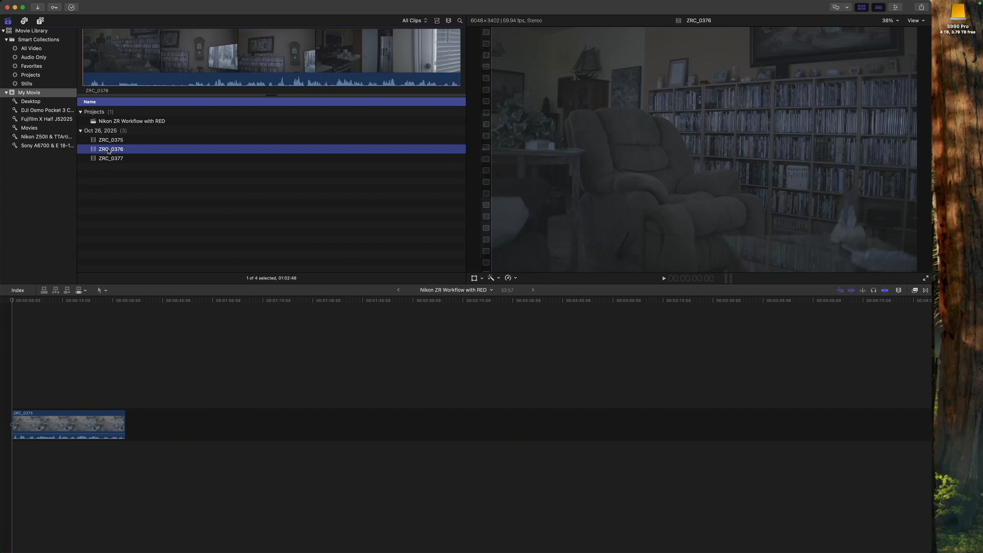
{"action": "left_click_drag", "start_coordinate": [109, 151], "coordinate": [136, 426]}
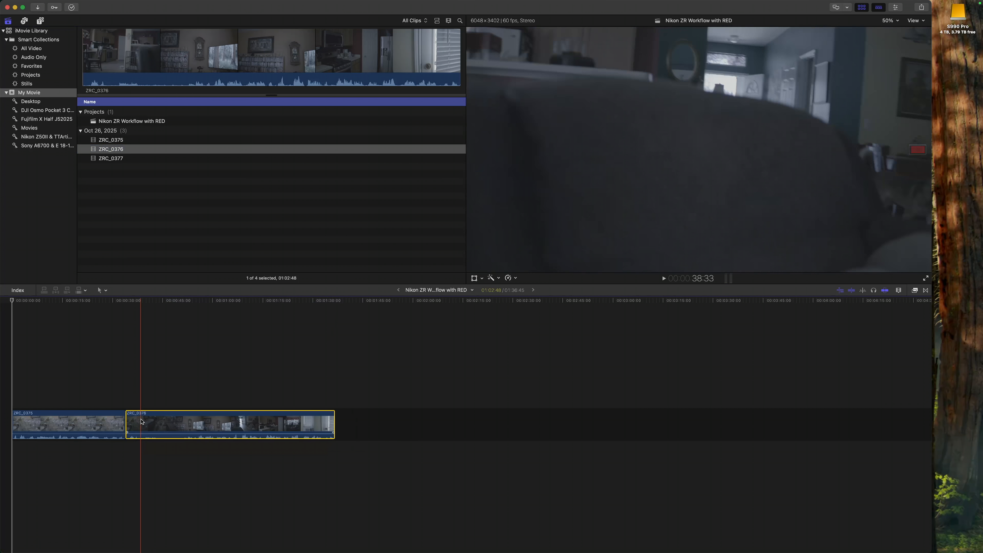
{"action": "left_click", "coordinate": [110, 159]}
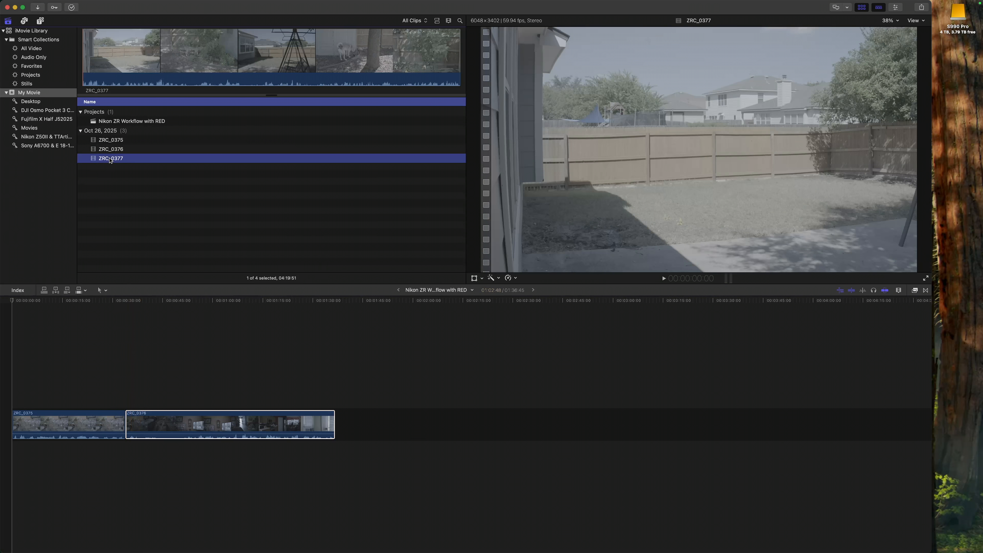
{"action": "left_click_drag", "start_coordinate": [110, 160], "coordinate": [345, 426]}
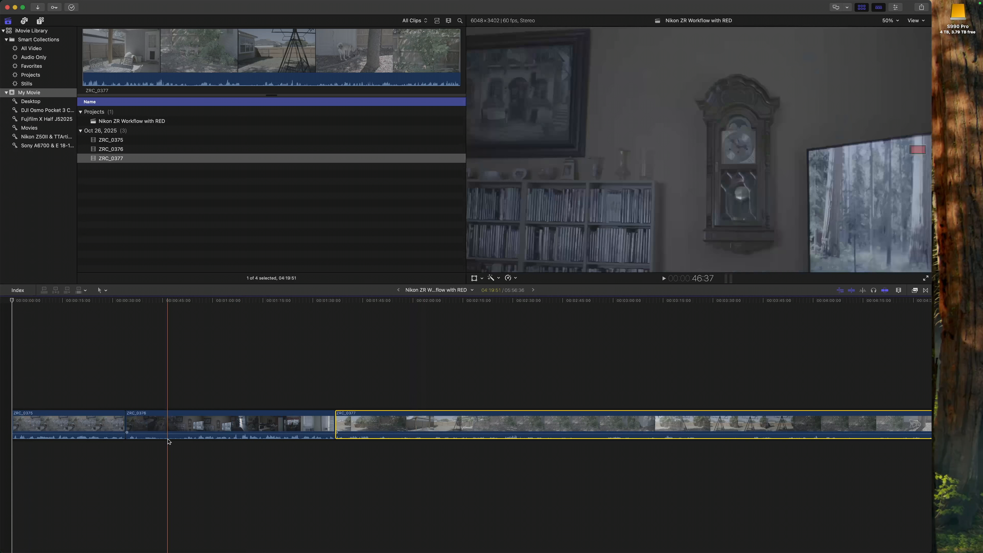
Play the last seconds of the ZRC_0377 clip in the timeline, starting at about 5:45.
{"action": "left_click", "coordinate": [96, 428]}
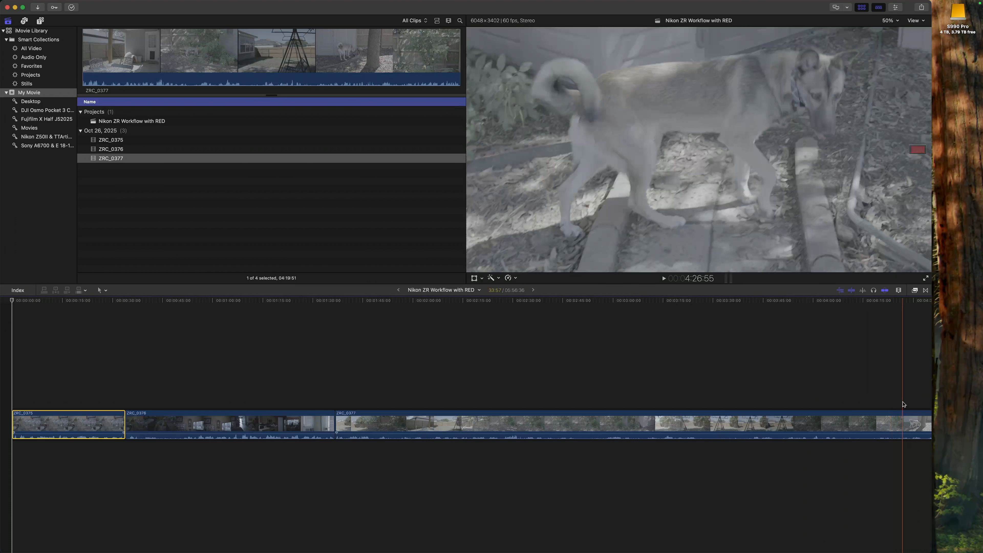
{"action": "scroll", "coordinate": [903, 404], "scroll_direction": "right", "scroll_amount": 10}
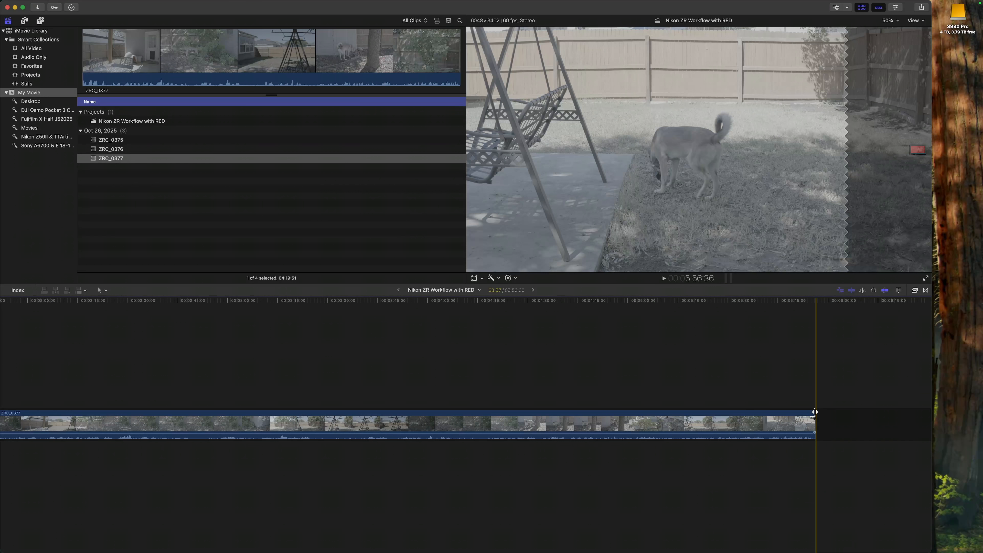
{"action": "left_click", "coordinate": [777, 364]}
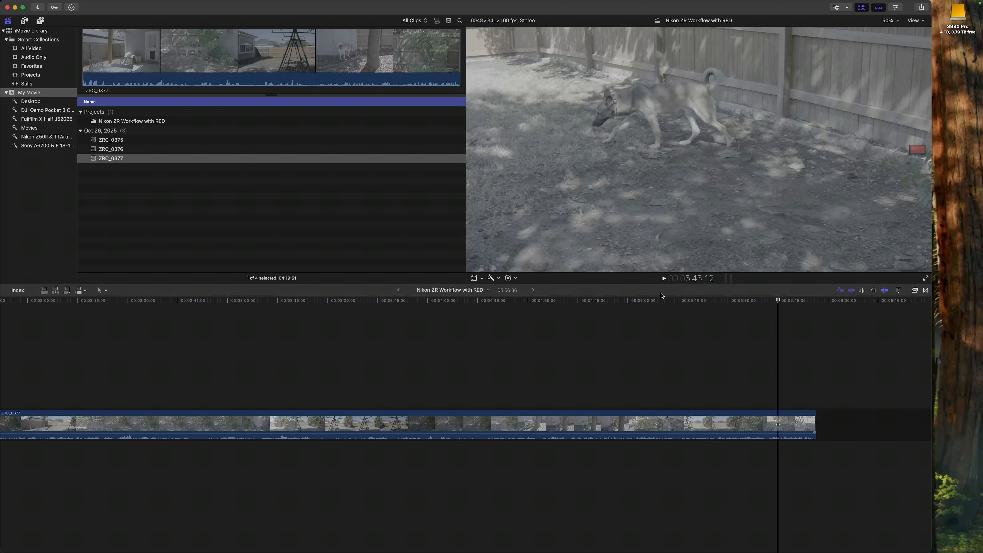
{"action": "key", "text": "space"}
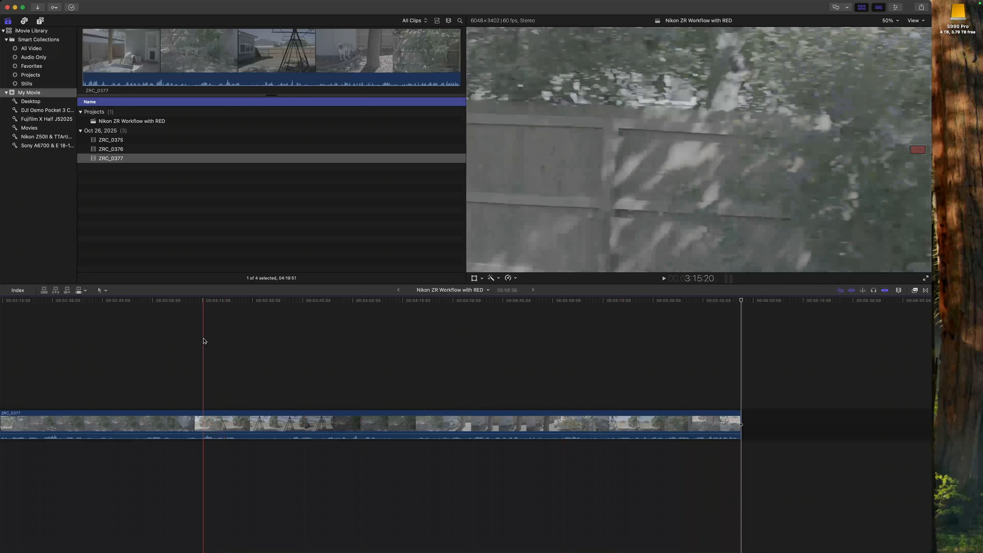
Show the Inspector for the ZRC_0375 timeline clip and set its camera name to Nikon ZR.
{"action": "scroll", "coordinate": [209, 337], "scroll_direction": "left", "scroll_amount": 10}
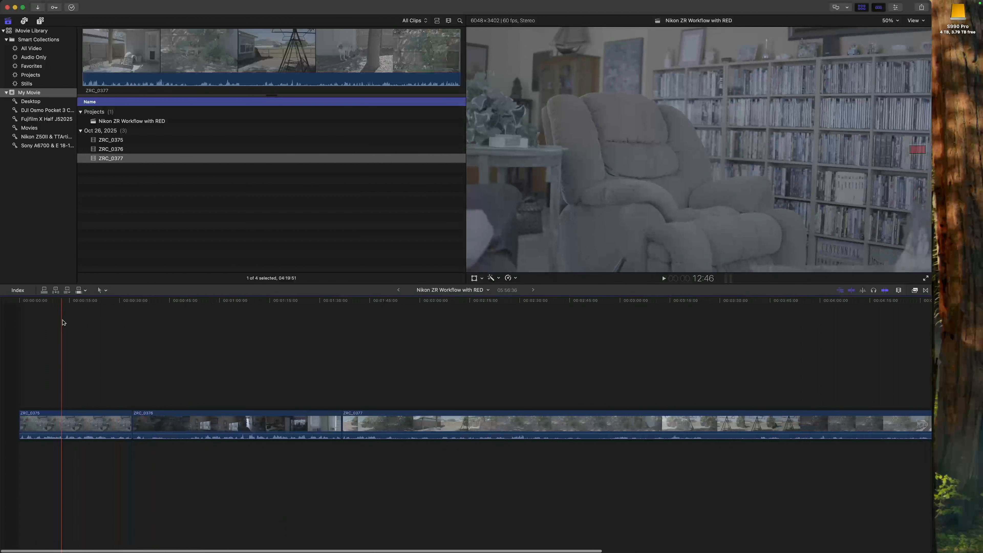
{"action": "left_click", "coordinate": [46, 427]}
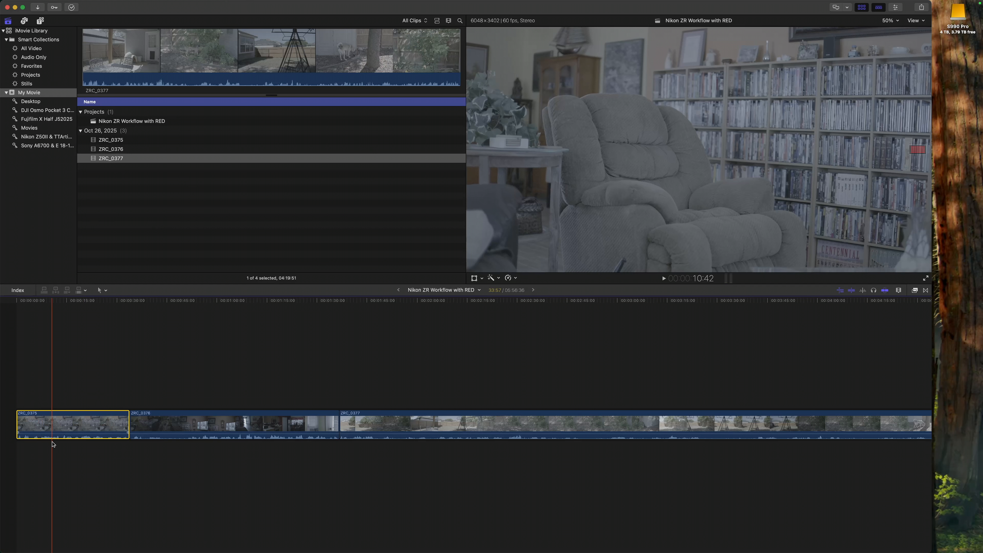
{"action": "left_click", "coordinate": [201, 4]}
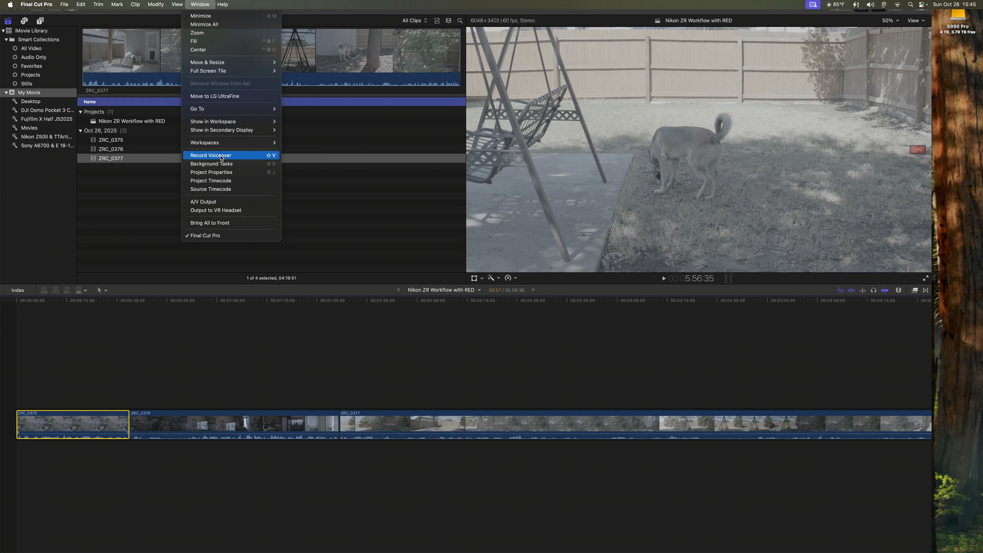
{"action": "mouse_move", "coordinate": [232, 125]}
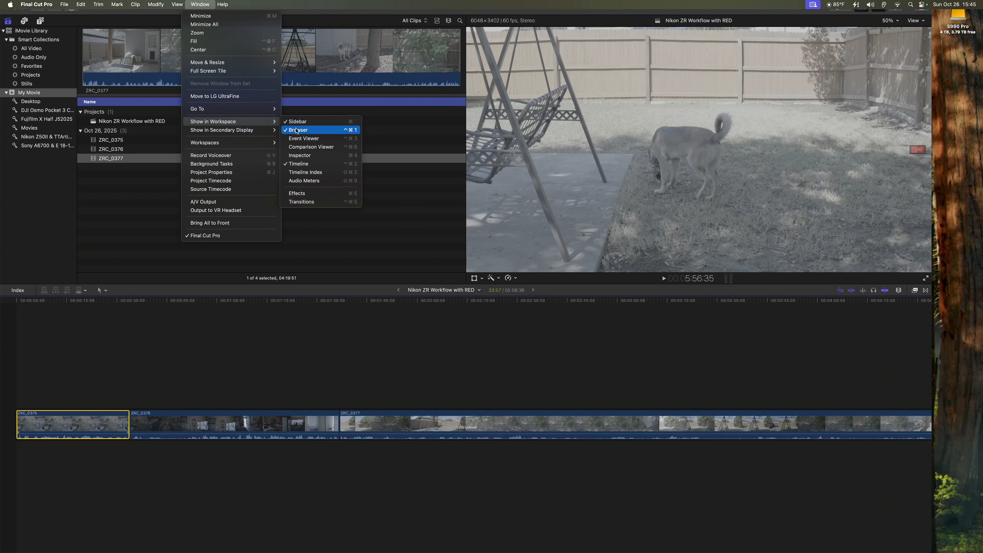
{"action": "left_click", "coordinate": [292, 156]}
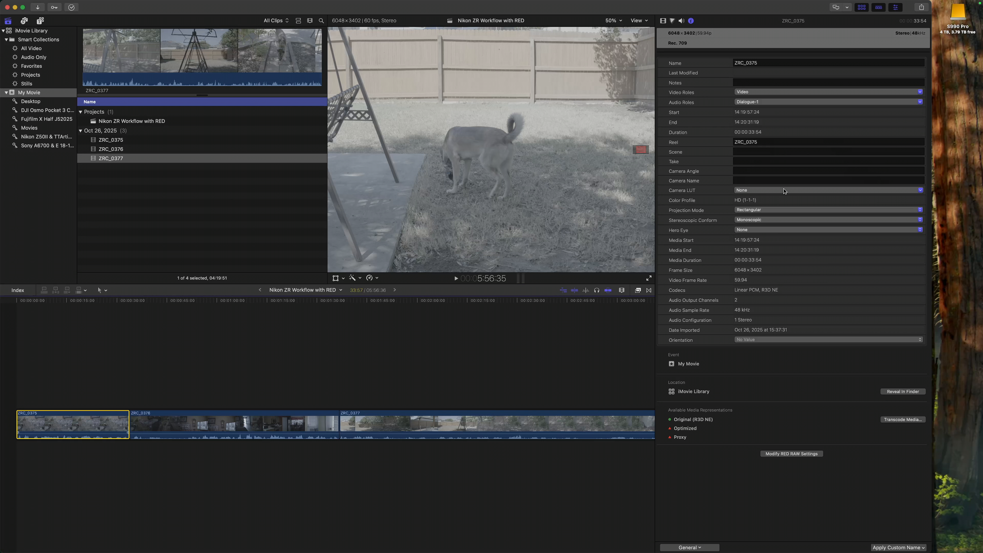
{"action": "left_click", "coordinate": [846, 181]}
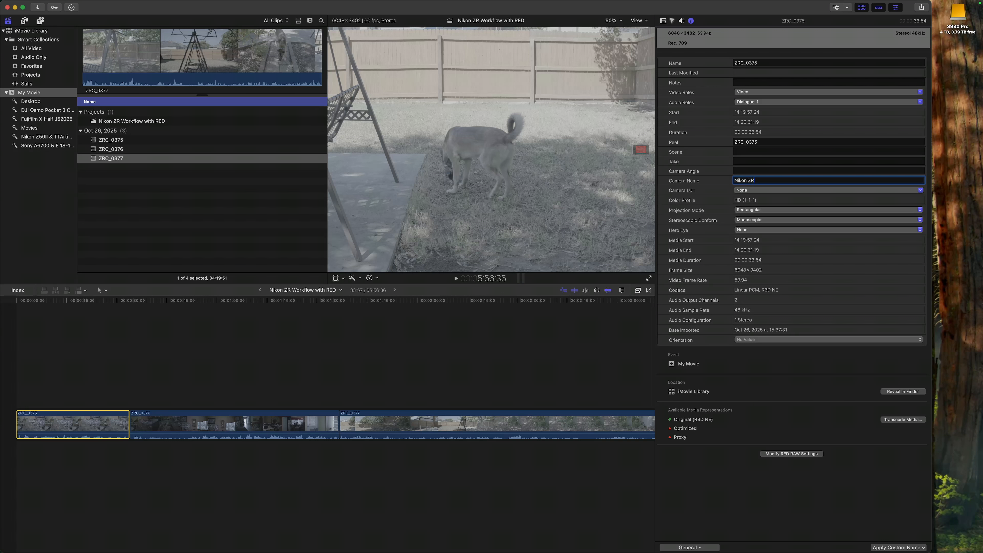
{"action": "key", "text": "Return"}
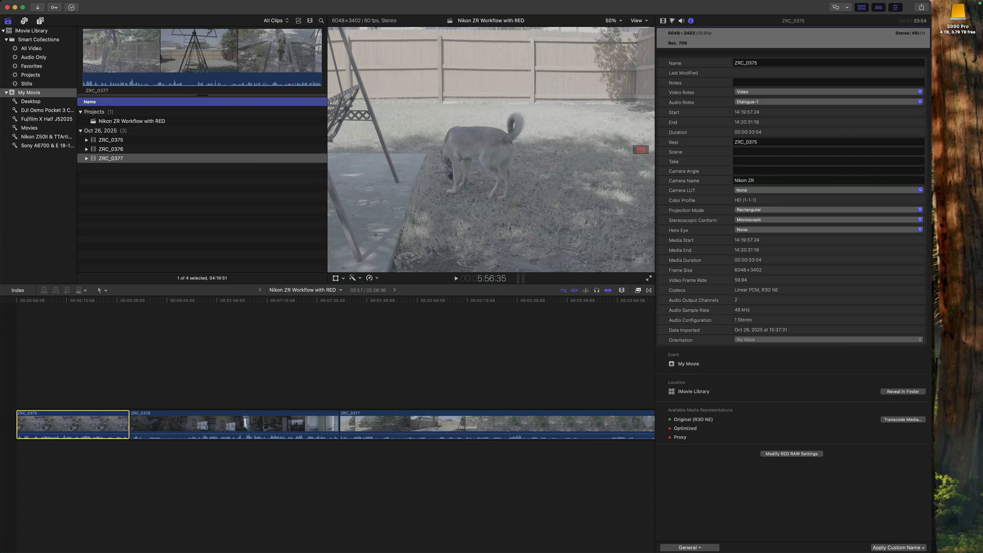
Reveal the installed custom camera LUT files in Finder, and close that folder window after viewing them.
{"action": "left_click", "coordinate": [920, 190]}
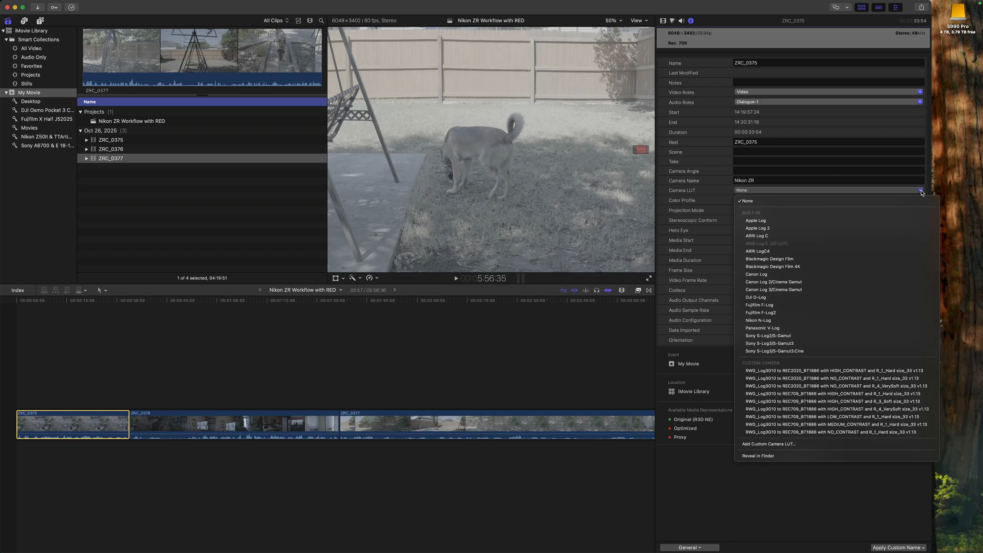
{"action": "left_click", "coordinate": [768, 456]}
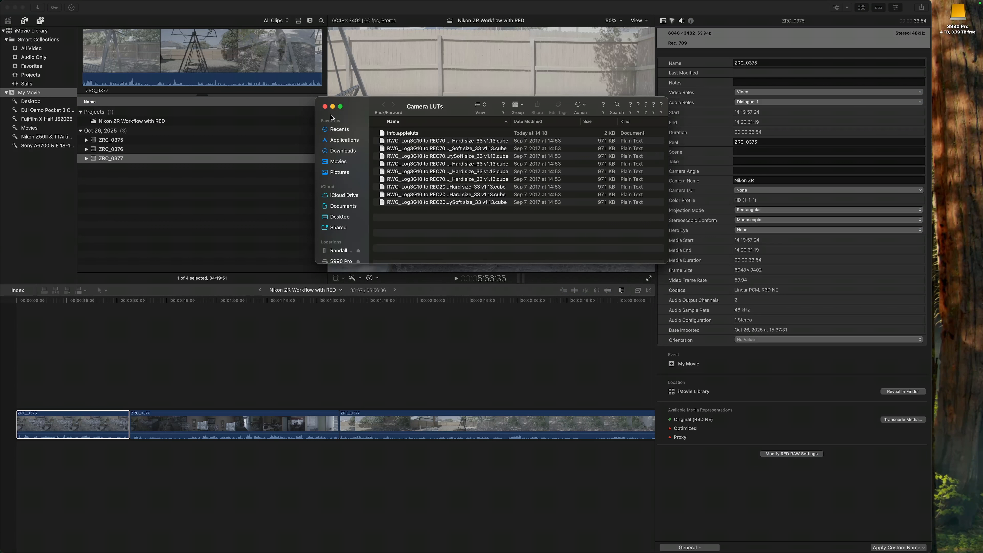
{"action": "left_click", "coordinate": [325, 106]}
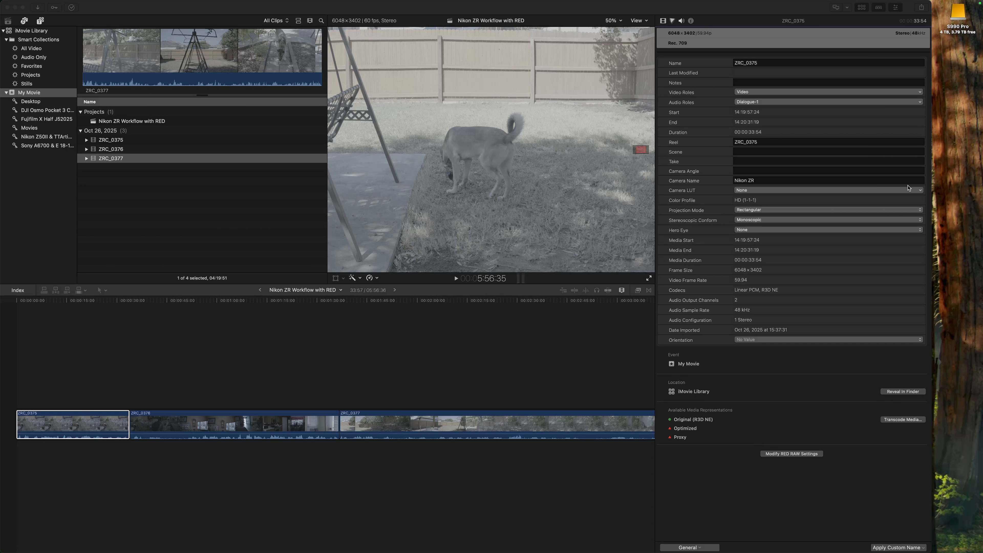
Browse the S990 Pro drive's DL M4 Pro folder for REC709 and REC2020 custom camera LUT files, and cancel without adding any.
{"action": "left_click", "coordinate": [921, 193]}
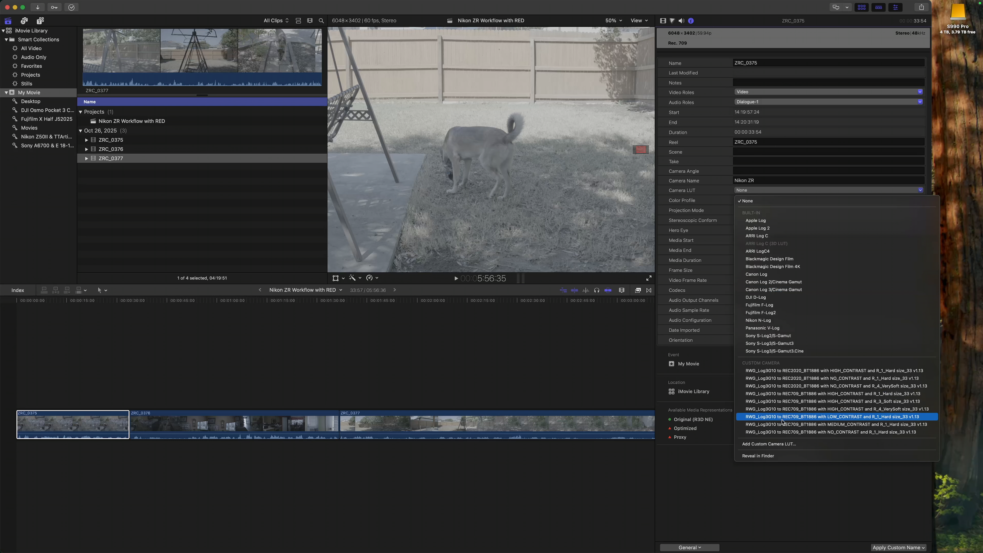
{"action": "left_click", "coordinate": [776, 444]}
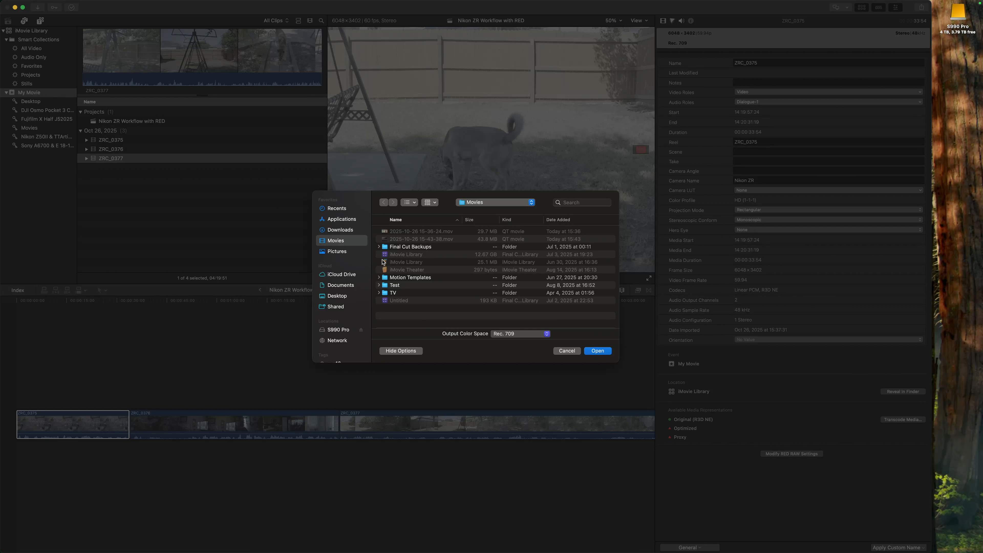
{"action": "scroll", "coordinate": [405, 298], "scroll_direction": "down", "scroll_amount": 1}
{"action": "left_click", "coordinate": [334, 329]}
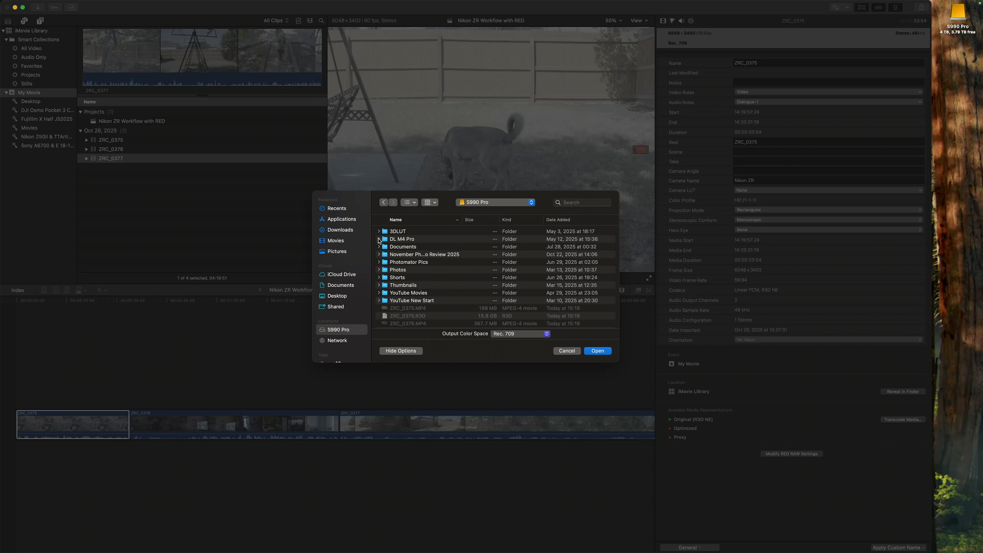
{"action": "left_click", "coordinate": [378, 239]}
{"action": "scroll", "coordinate": [453, 287], "scroll_direction": "down", "scroll_amount": 5}
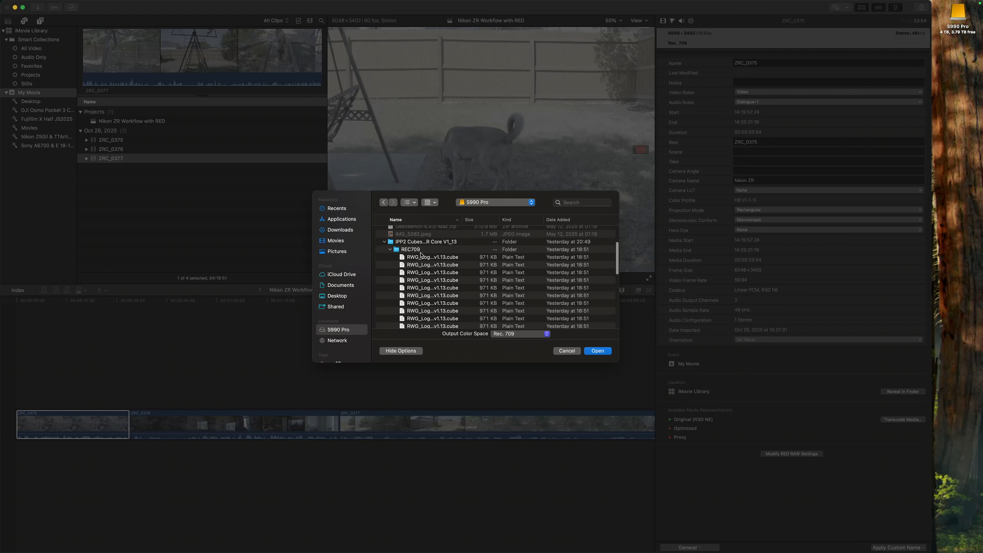
{"action": "scroll", "coordinate": [458, 280], "scroll_direction": "down", "scroll_amount": 5}
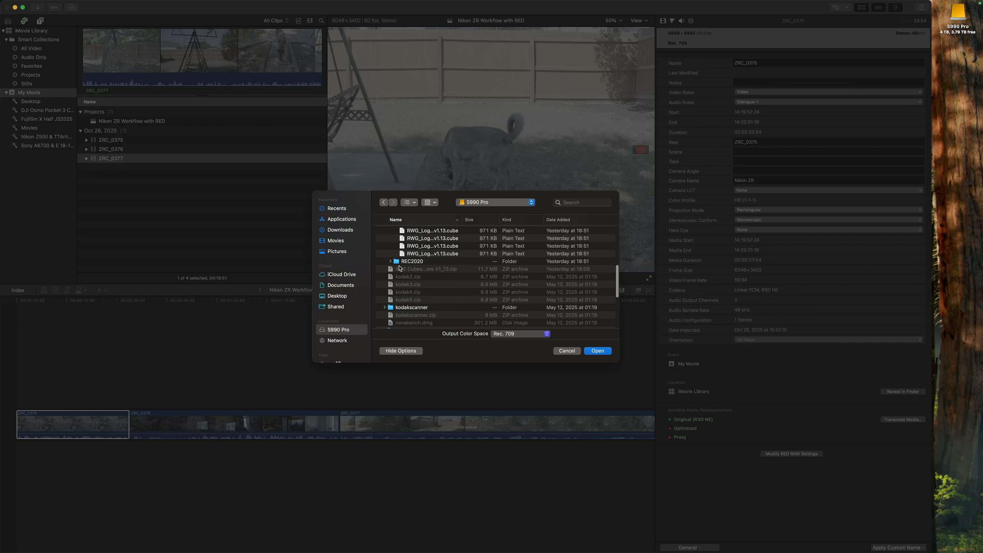
{"action": "left_click", "coordinate": [390, 262]}
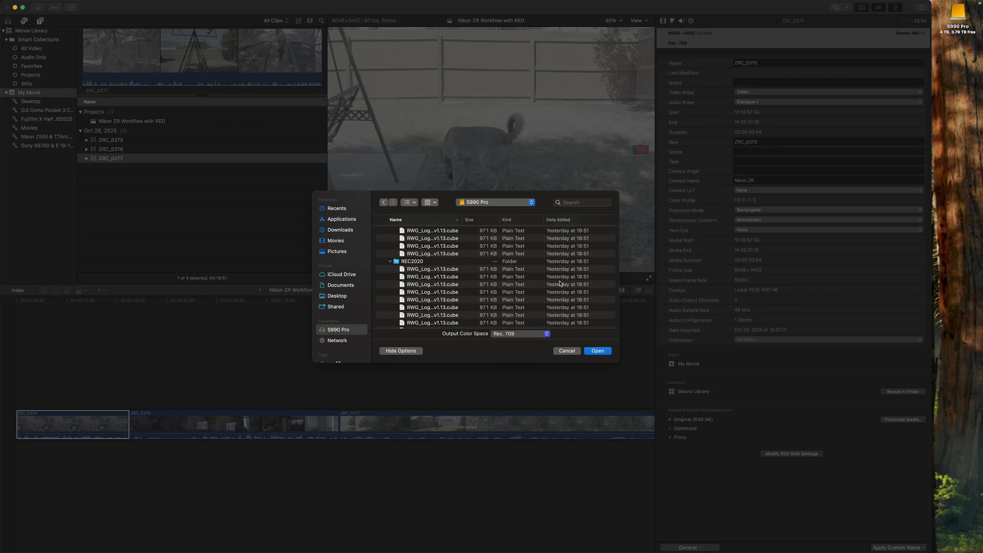
{"action": "left_click", "coordinate": [567, 351]}
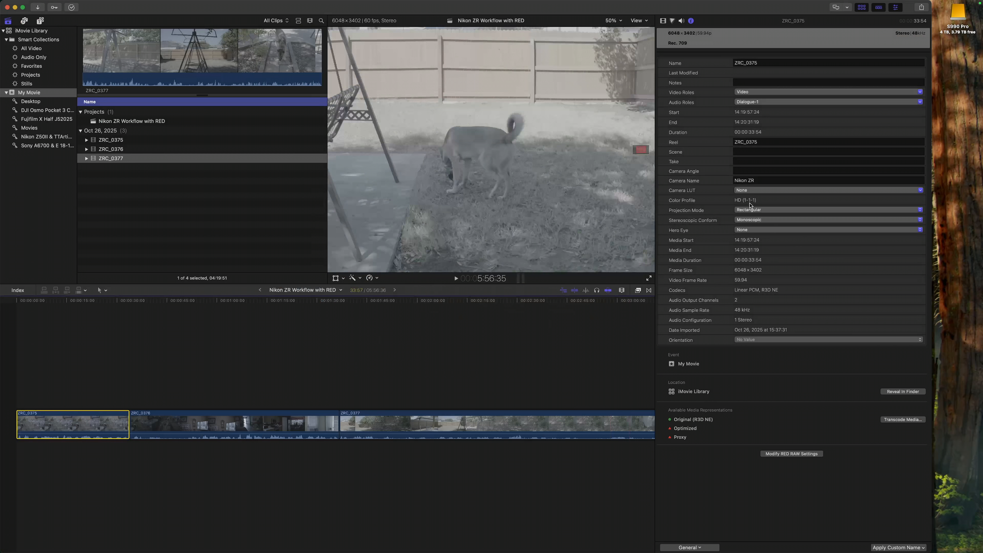
Set the ZRC_0375 clip's camera LUT to RWG_Log3G10 to REC2020_BT1886 with NO_CONTRAST and R_1_Hard size_33 v1.13.
{"action": "left_click", "coordinate": [921, 190]}
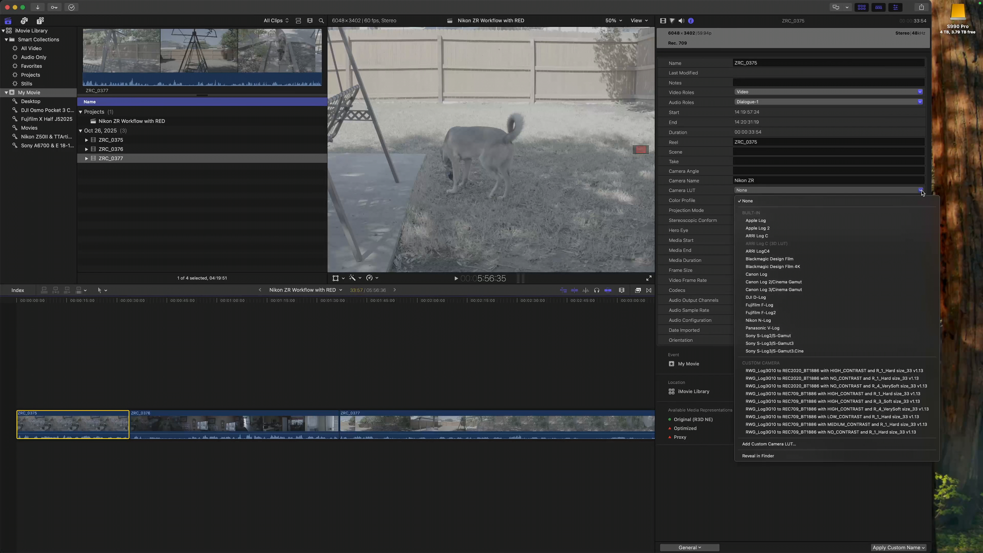
{"action": "left_click", "coordinate": [799, 378]}
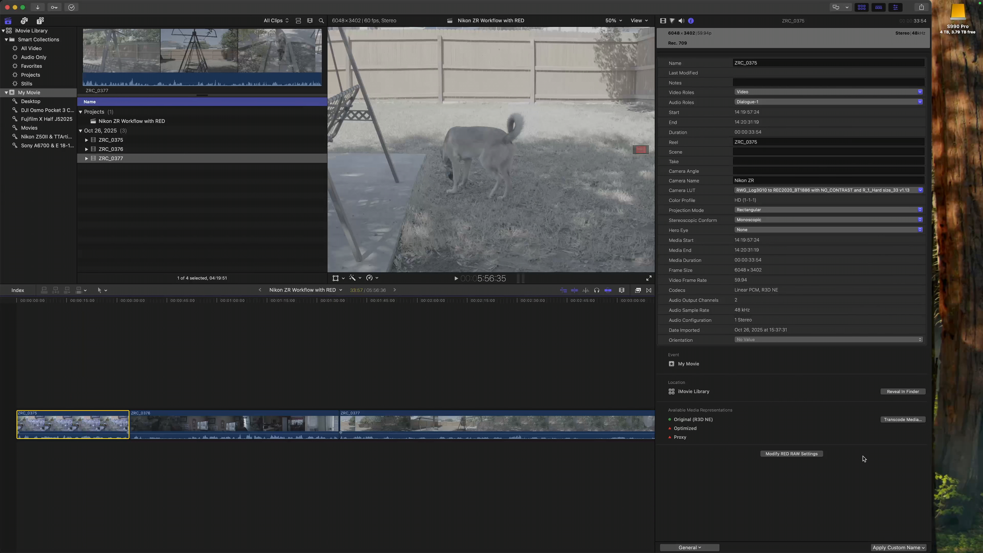
View the RED RAW settings for ZRC_0375 away from the viewer, and check the clip's frame at about 15:32 in the timeline.
{"action": "left_click", "coordinate": [791, 454]}
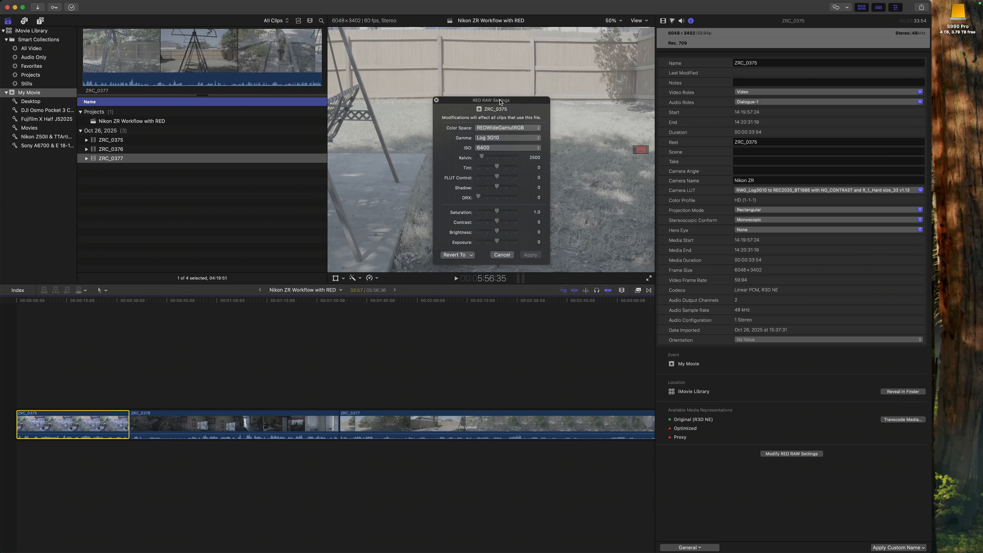
{"action": "left_click_drag", "start_coordinate": [500, 102], "coordinate": [802, 355]}
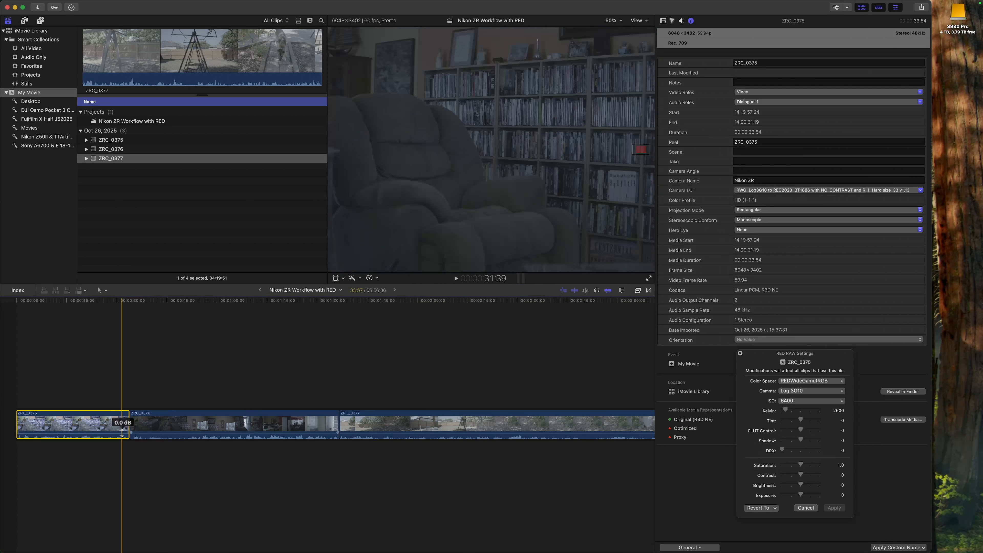
{"action": "left_click", "coordinate": [68, 389]}
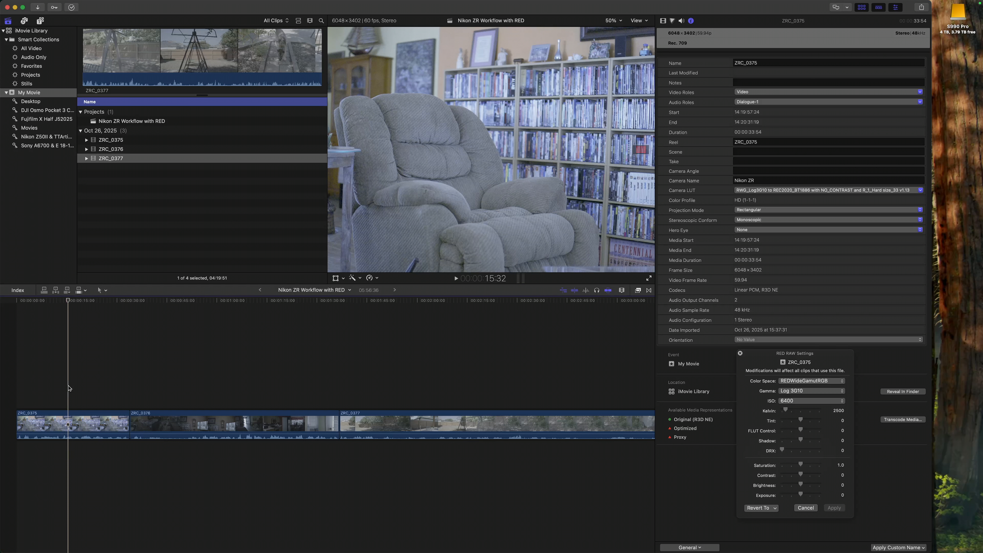
{"action": "left_click", "coordinate": [46, 423]}
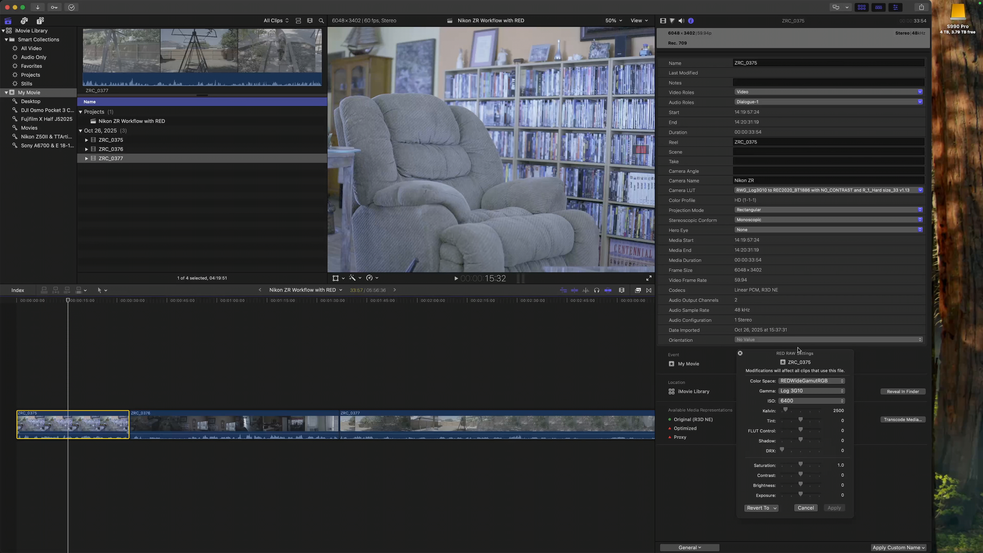
{"action": "left_click", "coordinate": [69, 334]}
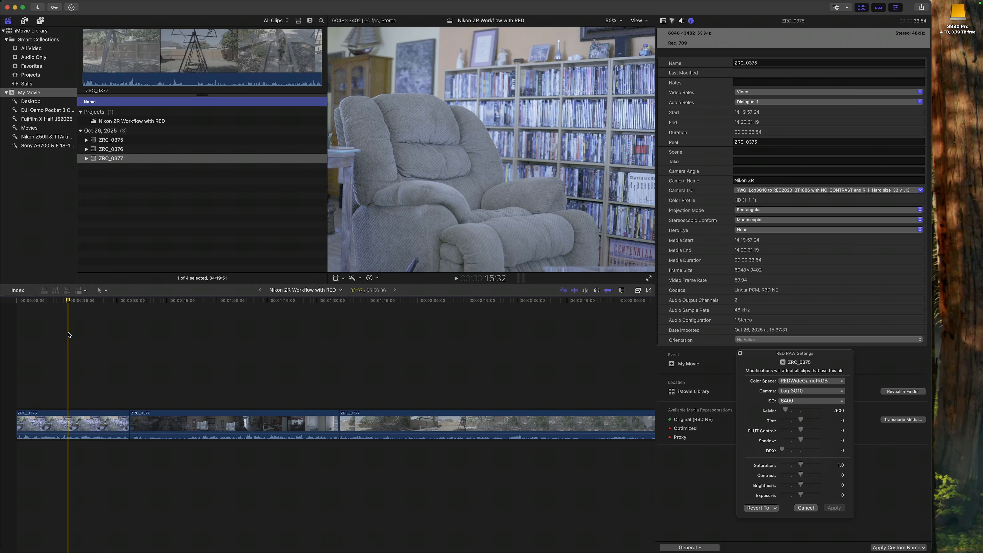
{"action": "left_click", "coordinate": [116, 345]}
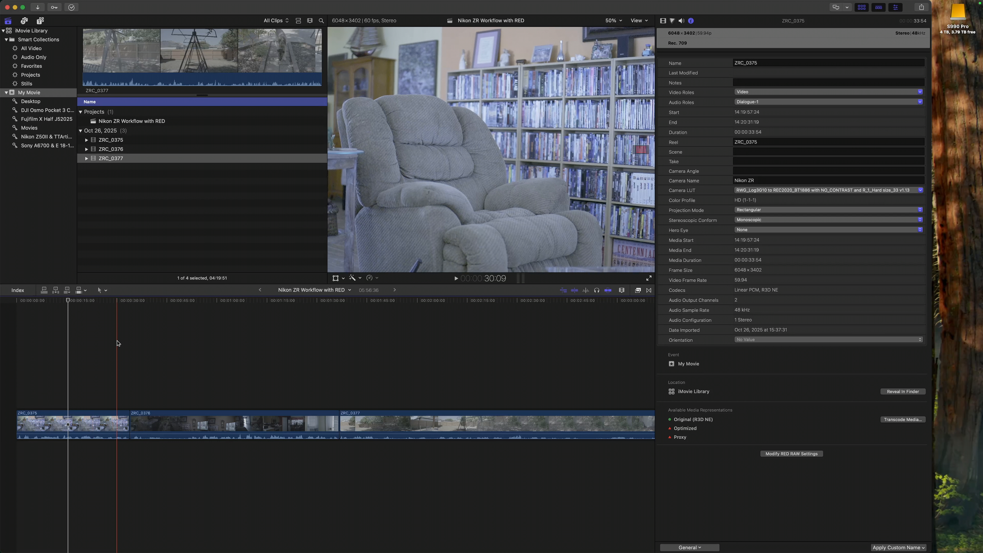
Review ZRC_0375 by playing the timeline from the start, skipping ahead through the clip, and stopping in ZRC_0376 at about 37:34.
{"action": "left_click", "coordinate": [34, 336]}
{"action": "left_click", "coordinate": [120, 334]}
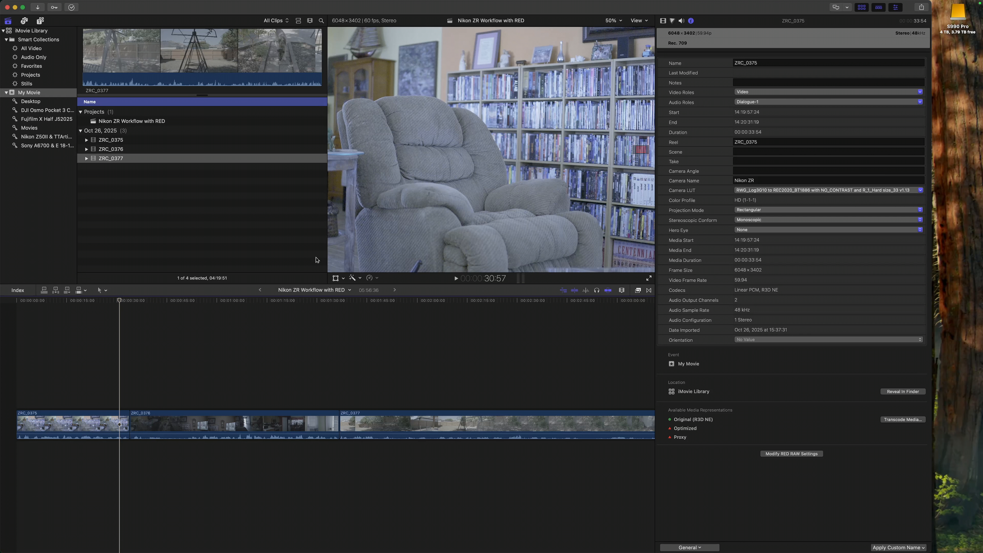
{"action": "left_click", "coordinate": [64, 424]}
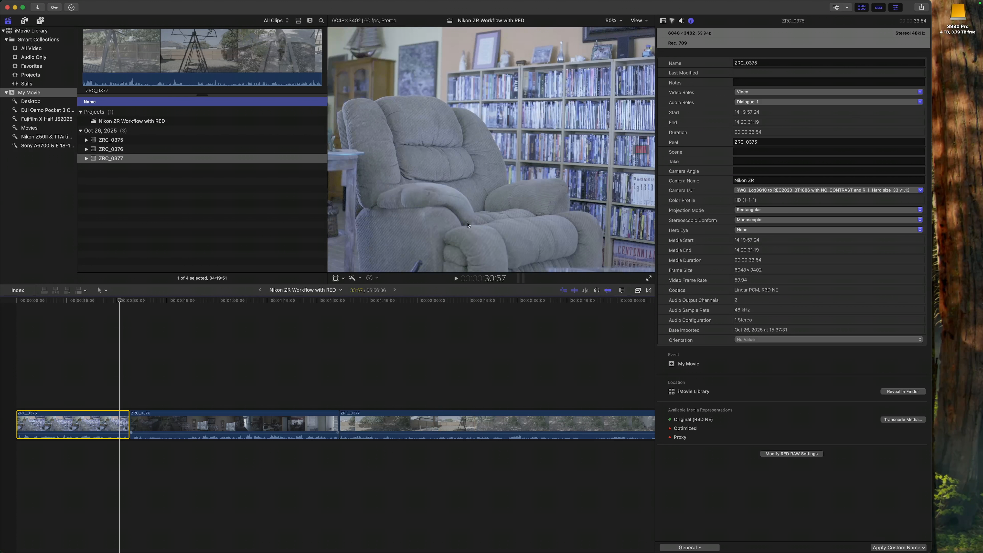
{"action": "left_click", "coordinate": [14, 397]}
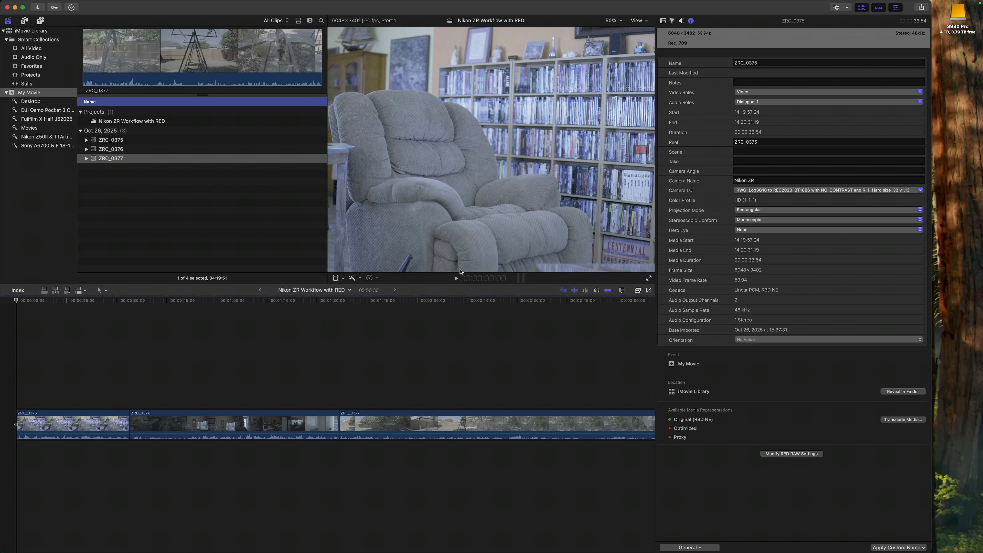
{"action": "left_click", "coordinate": [455, 279]}
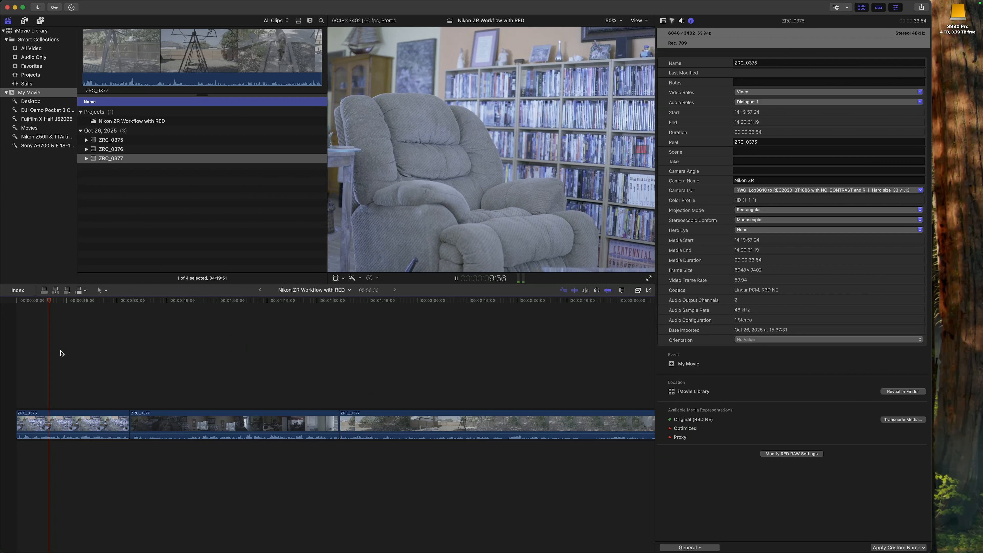
{"action": "left_click", "coordinate": [96, 349]}
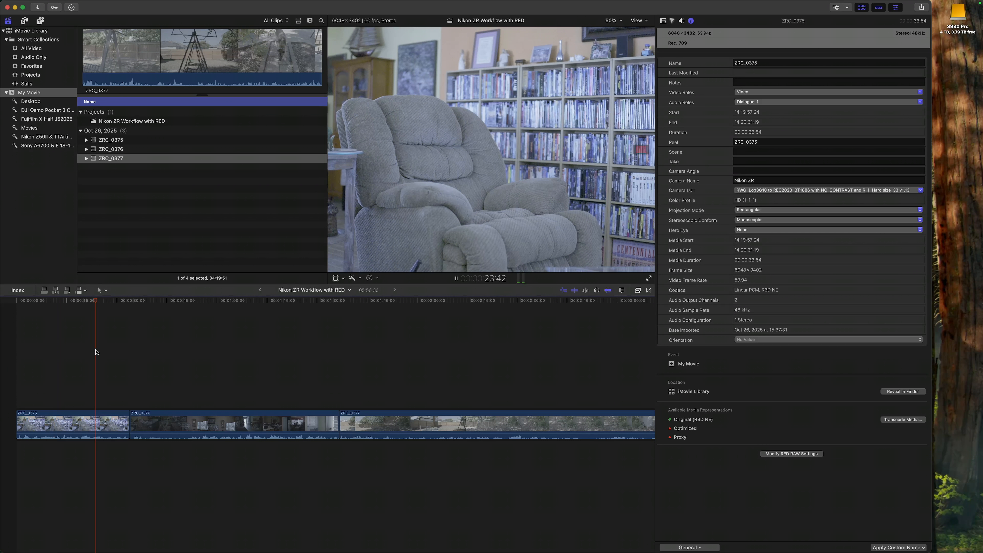
{"action": "left_click", "coordinate": [127, 353]}
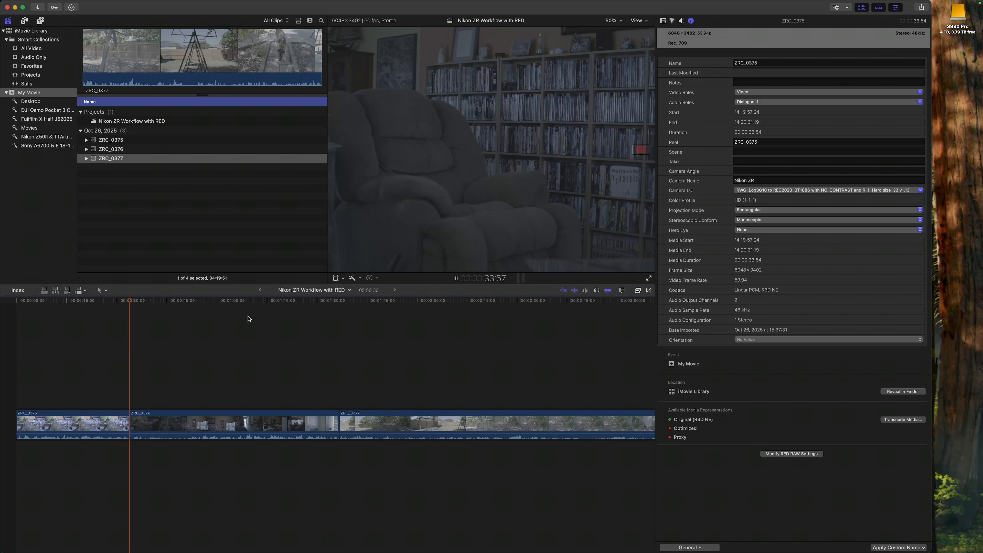
{"action": "left_click", "coordinate": [456, 279]}
{"action": "left_click", "coordinate": [456, 279]}
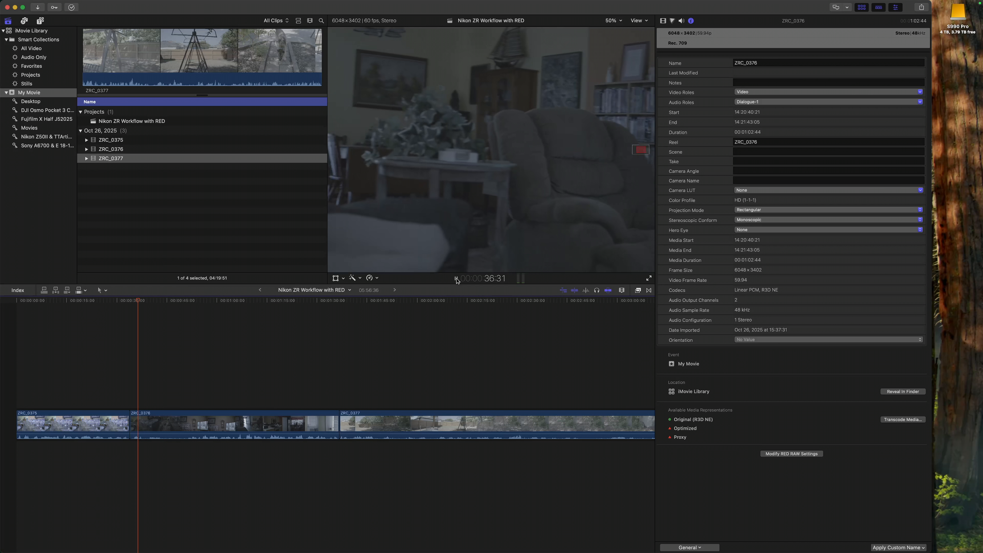
{"action": "left_click", "coordinate": [456, 279]}
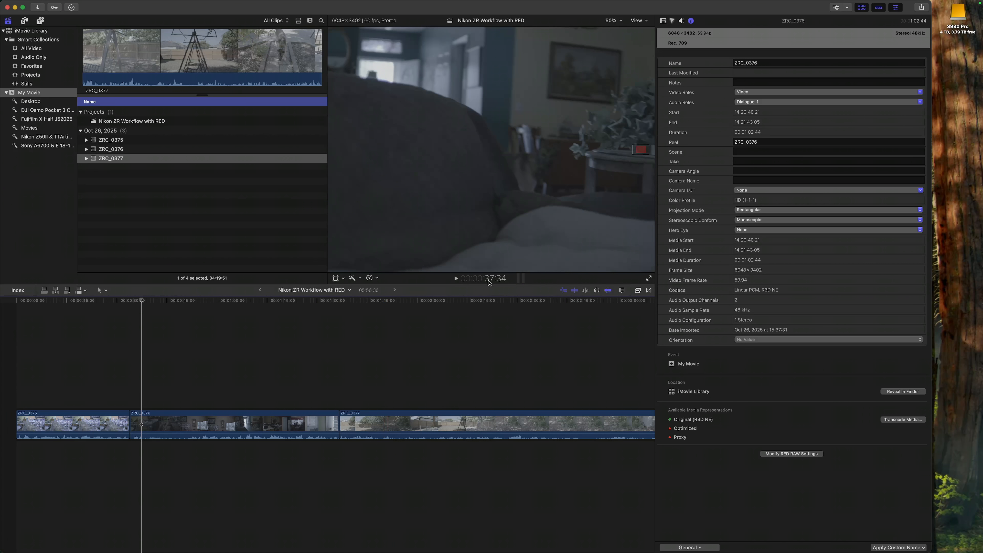
Apply the camera LUT RWG_Log3G10 to REC2020_BT1886 with NO_CONTRAST and R_1_Hard size_33 v1.13 to the ZRC_0376 timeline clip.
{"action": "left_click", "coordinate": [227, 429]}
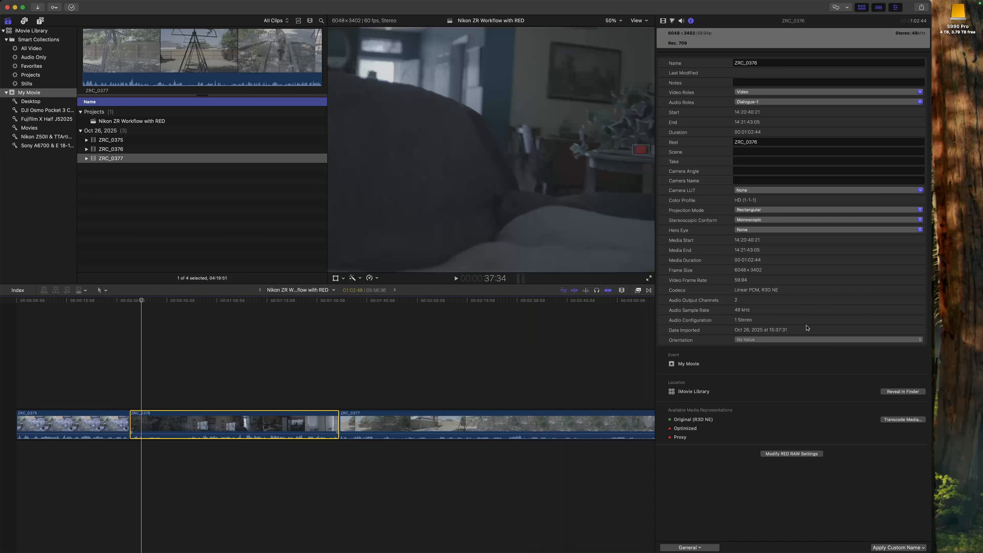
{"action": "left_click", "coordinate": [921, 192]}
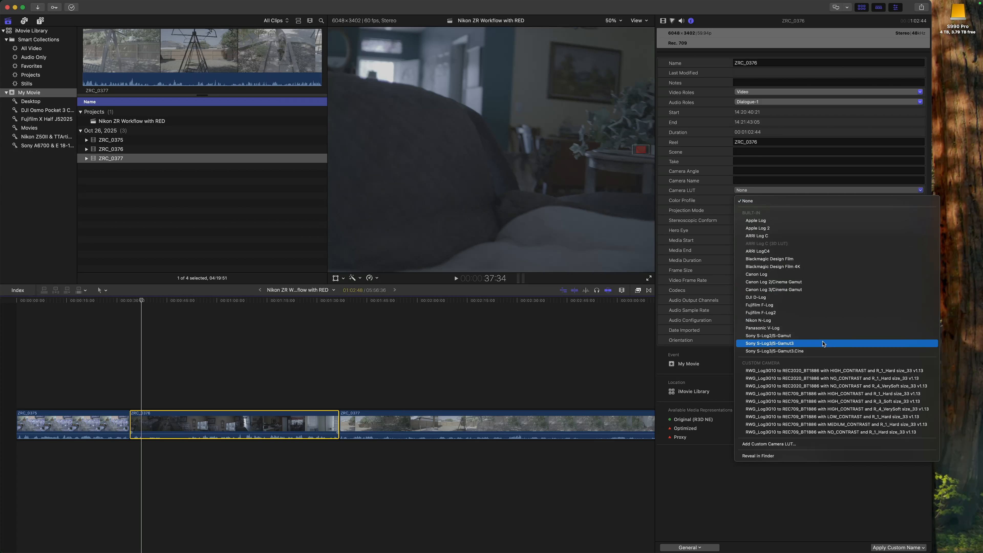
{"action": "left_click", "coordinate": [813, 378]}
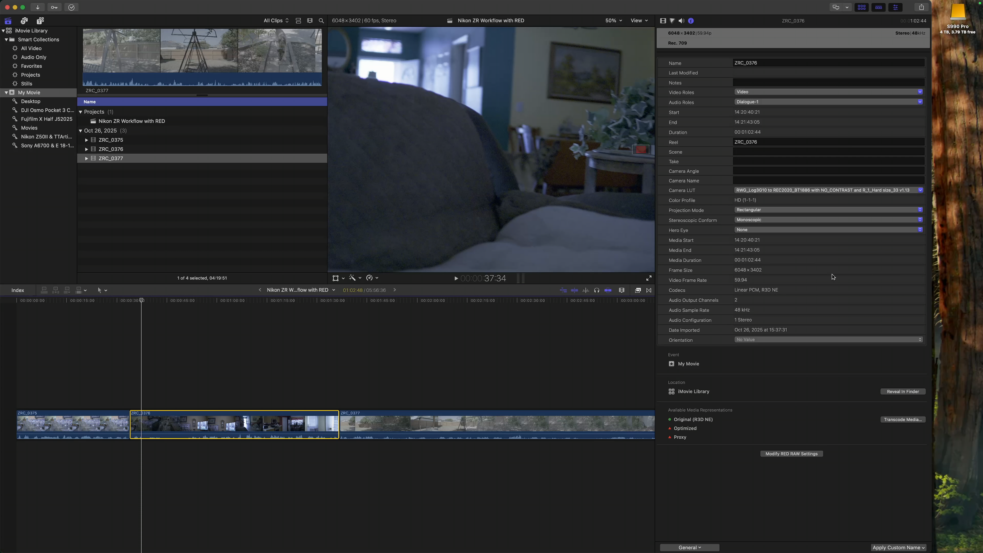
Transcode ZRC_0376 to proxy media with the ProRes Proxy codec and a frame size of Same as Source.
{"action": "left_click", "coordinate": [902, 419]}
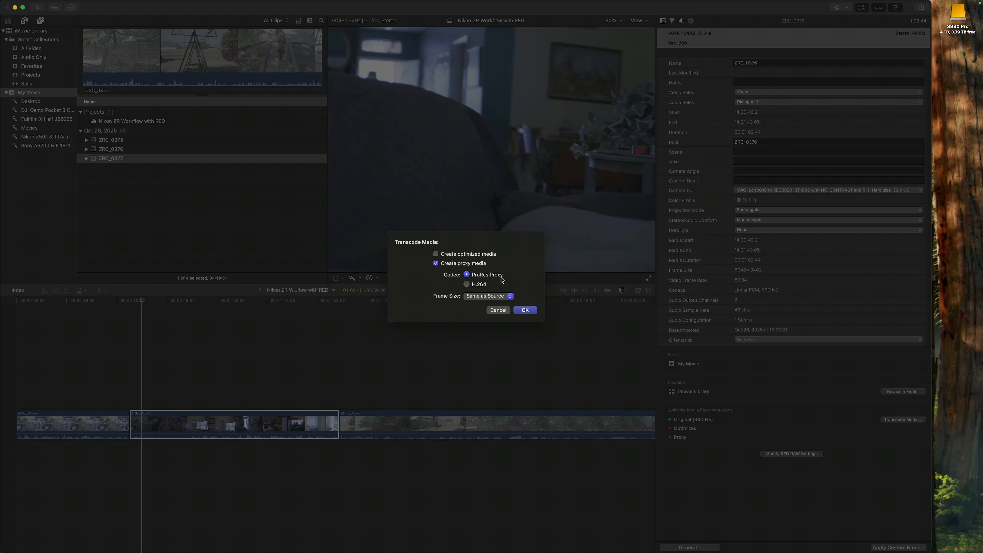
{"action": "left_click", "coordinate": [524, 310]}
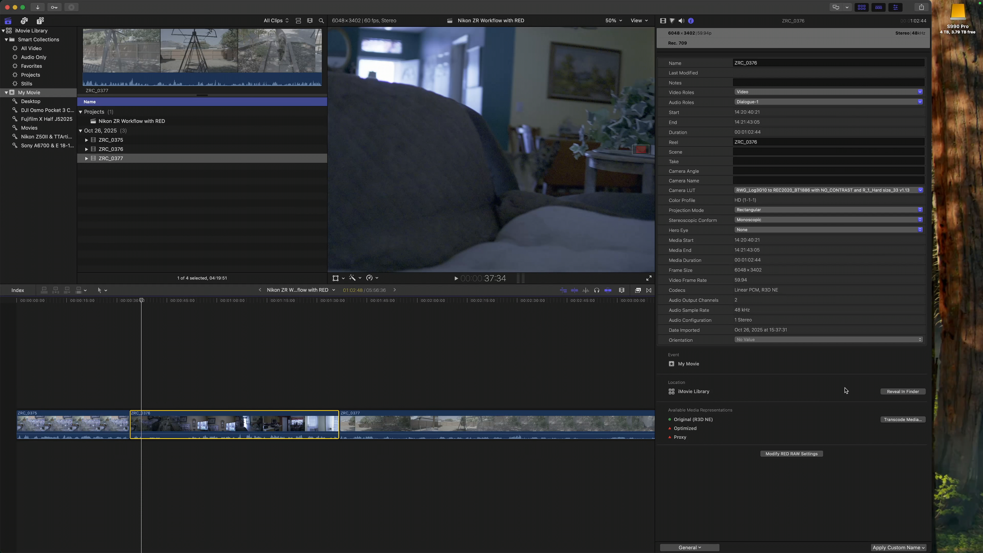
Open the RED RAW settings for ZRC_0376, try ISO 6400 and 1600, and return the ISO to 800.
{"action": "left_click", "coordinate": [790, 454]}
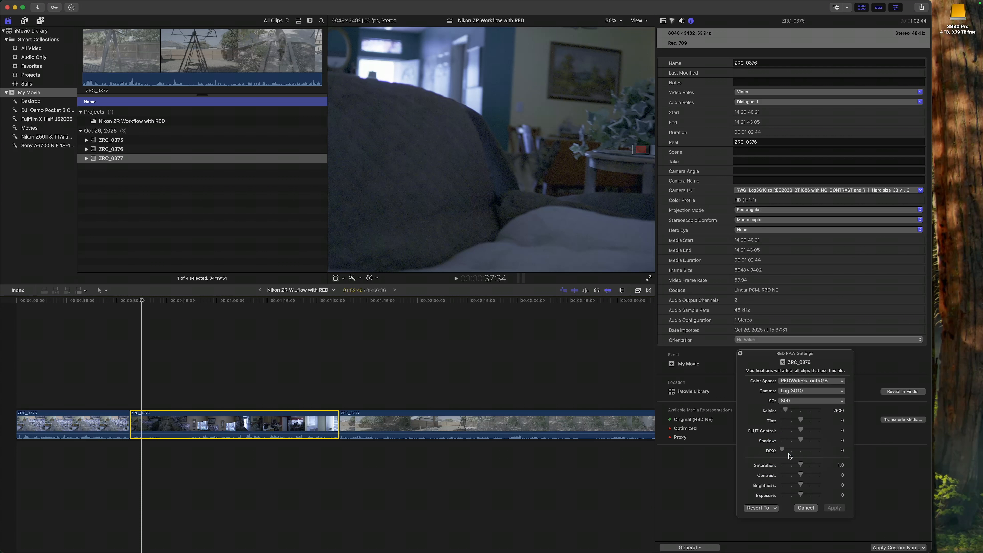
{"action": "left_click", "coordinate": [843, 404]}
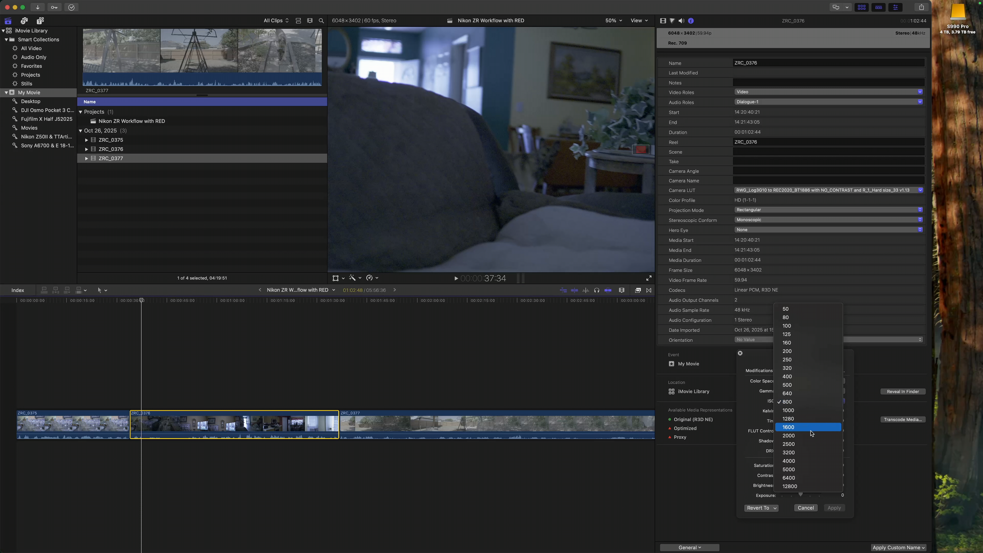
{"action": "left_click", "coordinate": [803, 478]}
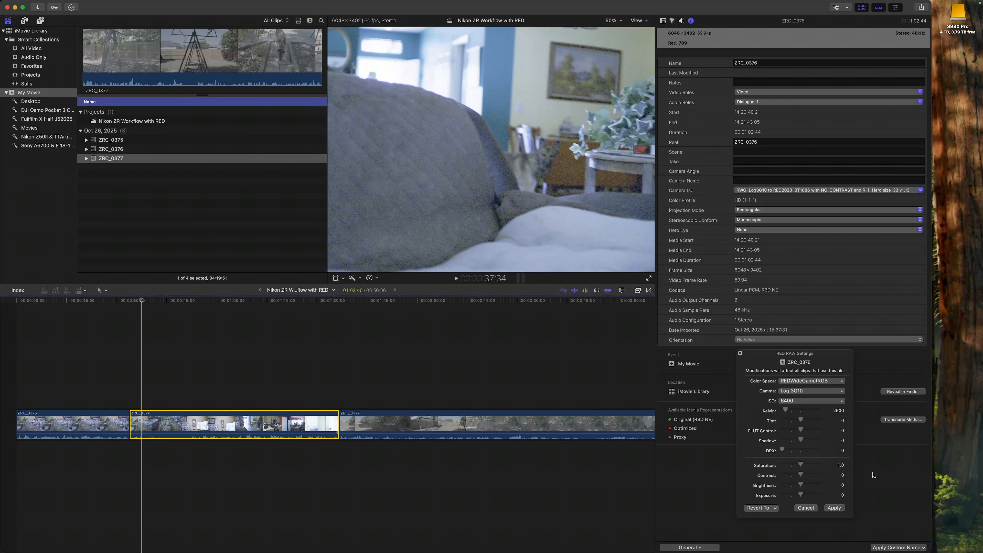
{"action": "left_click", "coordinate": [843, 402]}
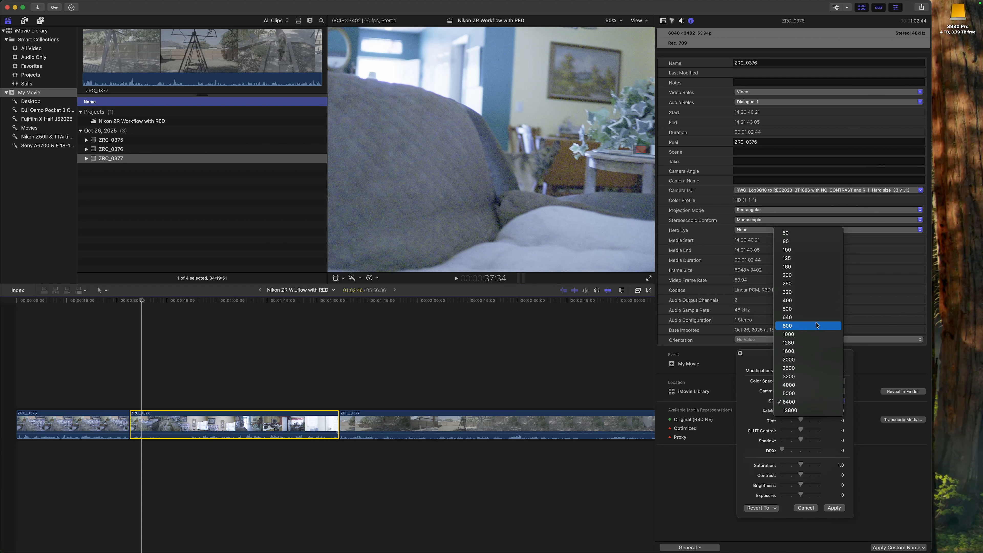
{"action": "left_click", "coordinate": [808, 353]}
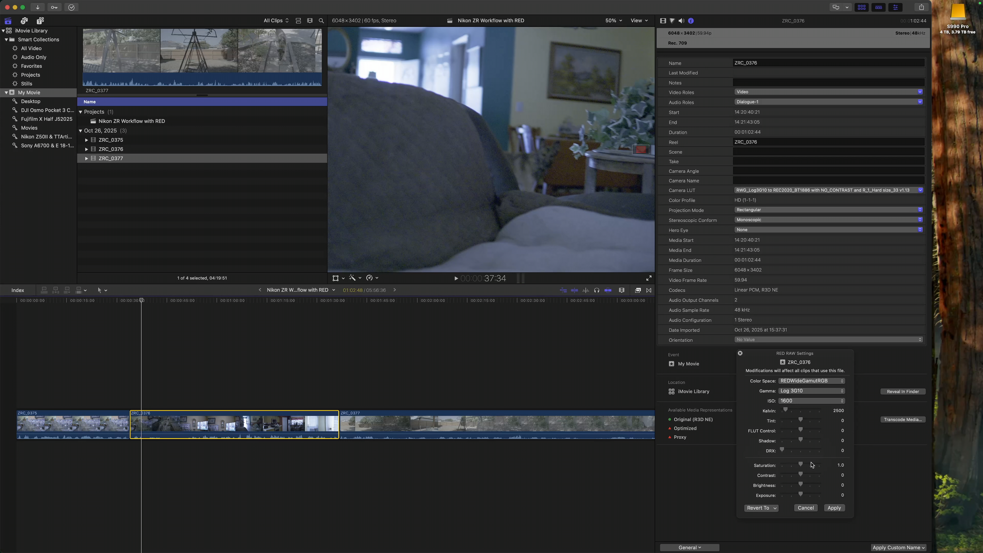
{"action": "left_click", "coordinate": [843, 402]}
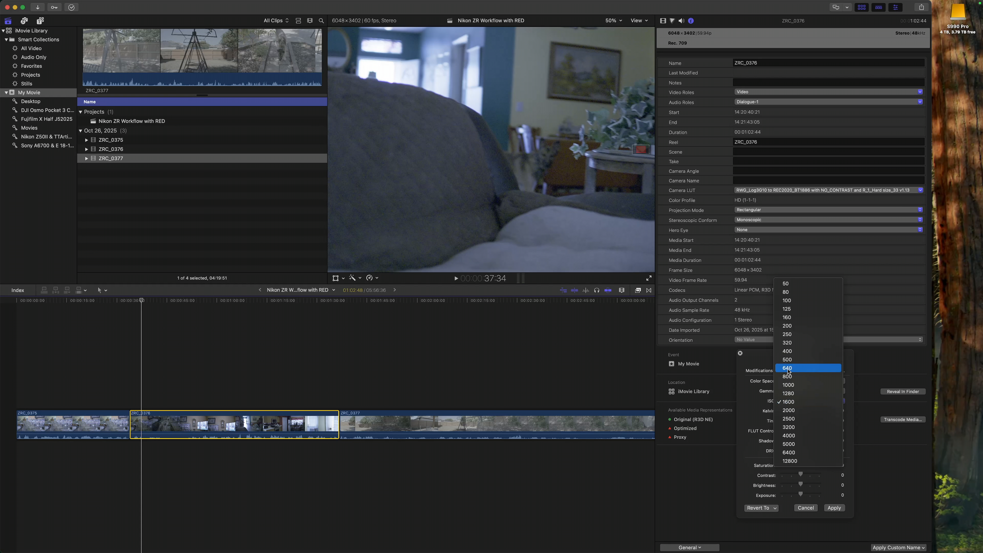
{"action": "left_click", "coordinate": [787, 376]}
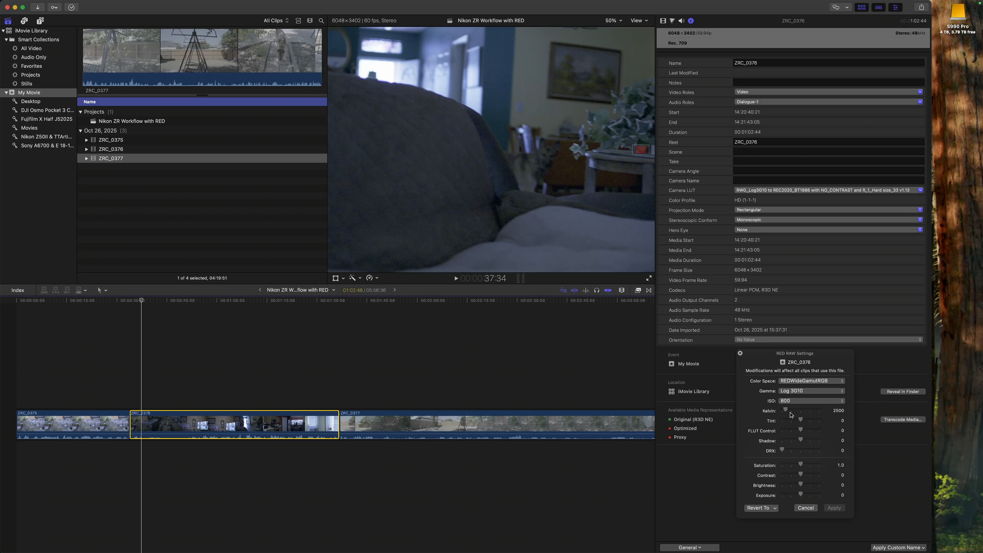
Warm ZRC_0376 by raising its Kelvin to about 3869 and try an ISO of 2500.
{"action": "left_click_drag", "start_coordinate": [788, 411], "coordinate": [794, 412]}
{"action": "mouse_move", "coordinate": [797, 411]}
{"action": "left_mouse_down"}
{"action": "mouse_move", "coordinate": [811, 411]}
{"action": "mouse_move", "coordinate": [792, 413]}
{"action": "left_mouse_up"}
{"action": "left_click_drag", "start_coordinate": [792, 413], "coordinate": [795, 411]}
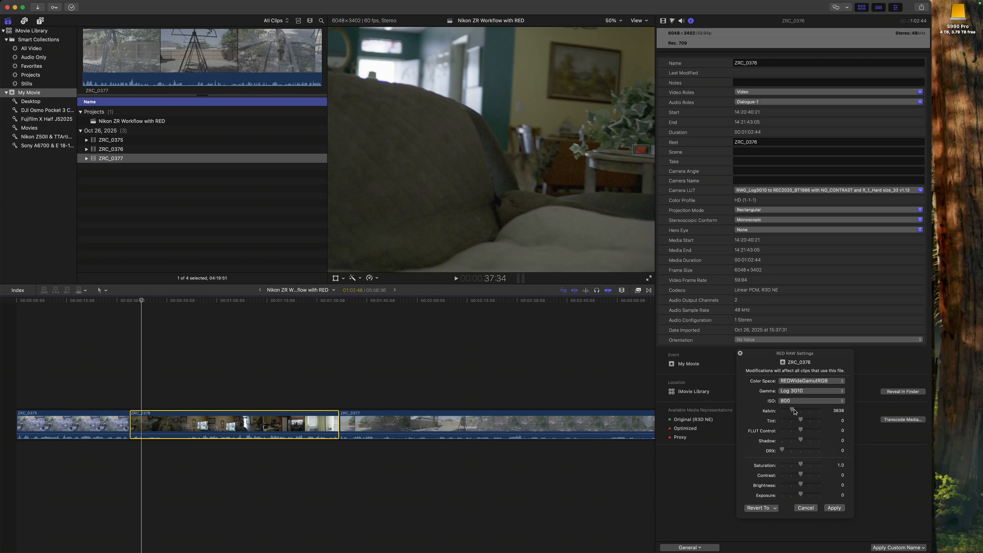
{"action": "left_click_drag", "start_coordinate": [793, 411], "coordinate": [794, 412]}
{"action": "left_click", "coordinate": [843, 402]}
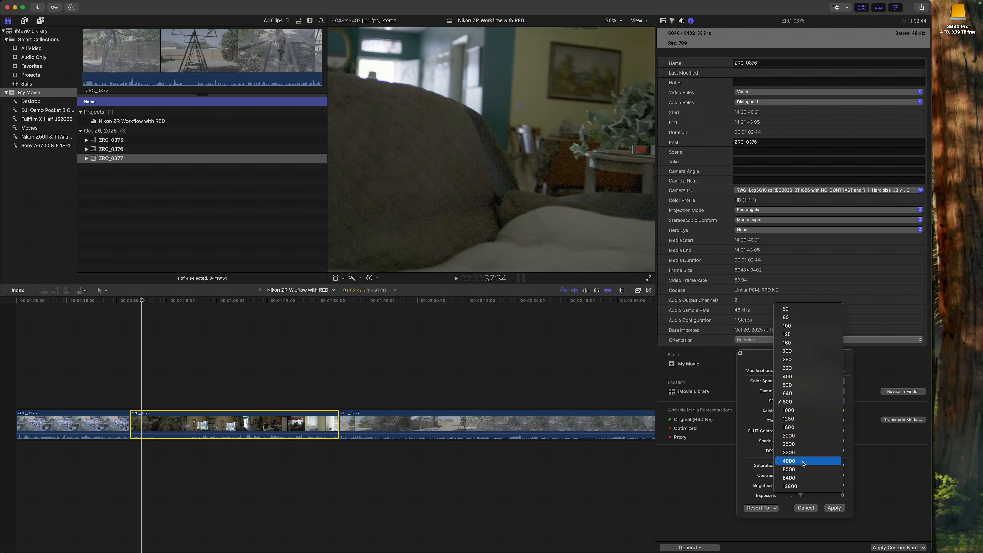
{"action": "left_click", "coordinate": [796, 448]}
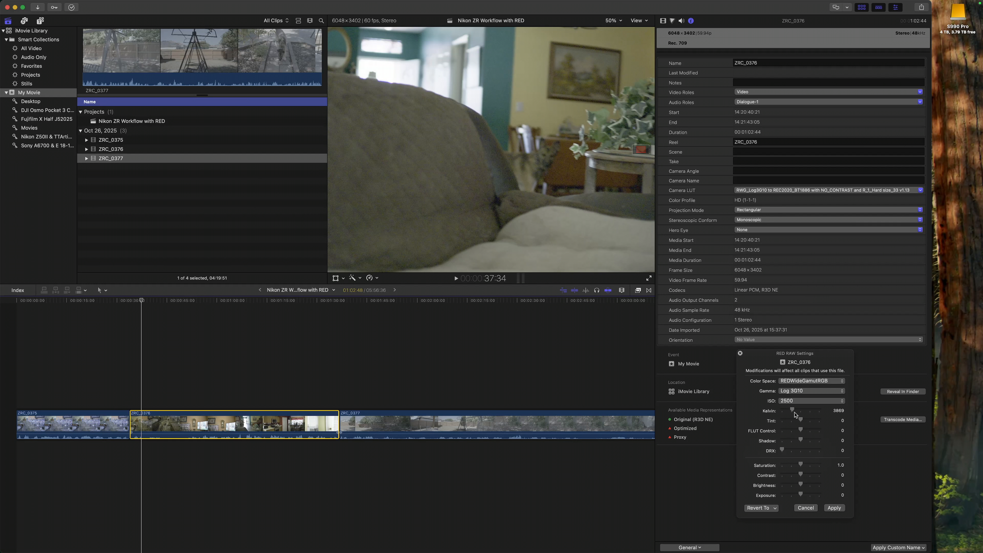
Set ZRC_0376's Kelvin to 3700 and ISO to 2000, apply the RED RAW changes, and close the settings.
{"action": "mouse_move", "coordinate": [794, 412]}
{"action": "left_mouse_down"}
{"action": "mouse_move", "coordinate": [782, 418]}
{"action": "mouse_move", "coordinate": [793, 416]}
{"action": "left_mouse_up"}
{"action": "left_click", "coordinate": [840, 401]}
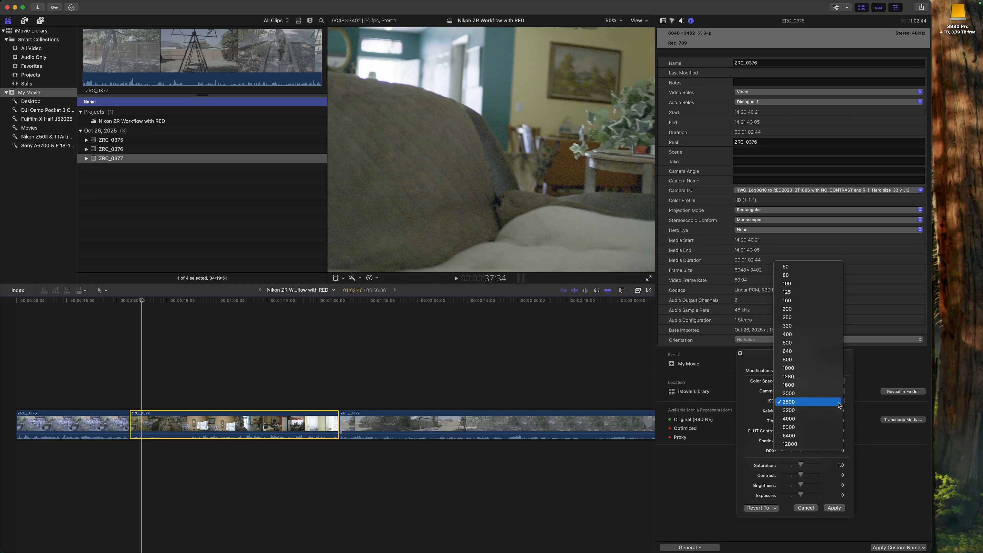
{"action": "left_click", "coordinate": [815, 394]}
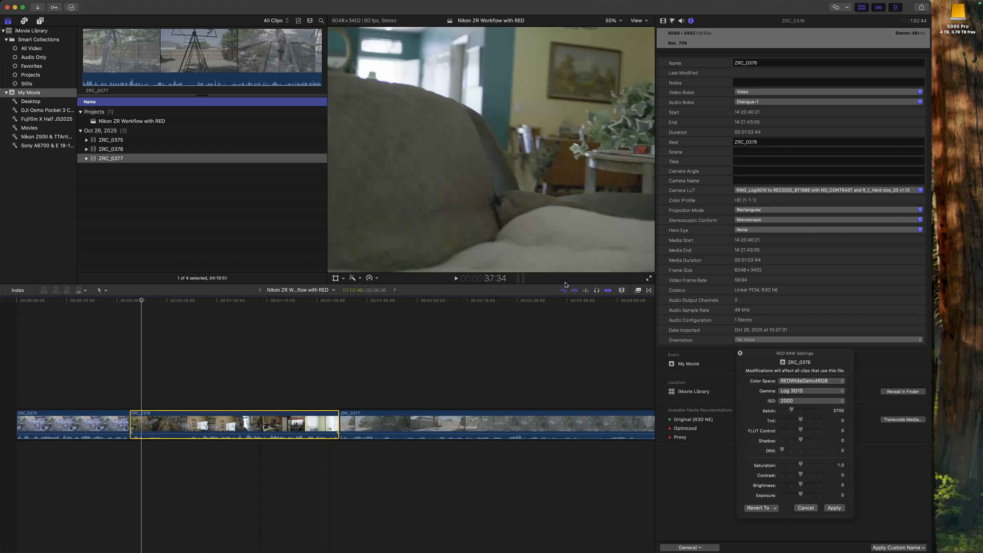
{"action": "left_click", "coordinate": [834, 508]}
{"action": "left_click", "coordinate": [740, 353]}
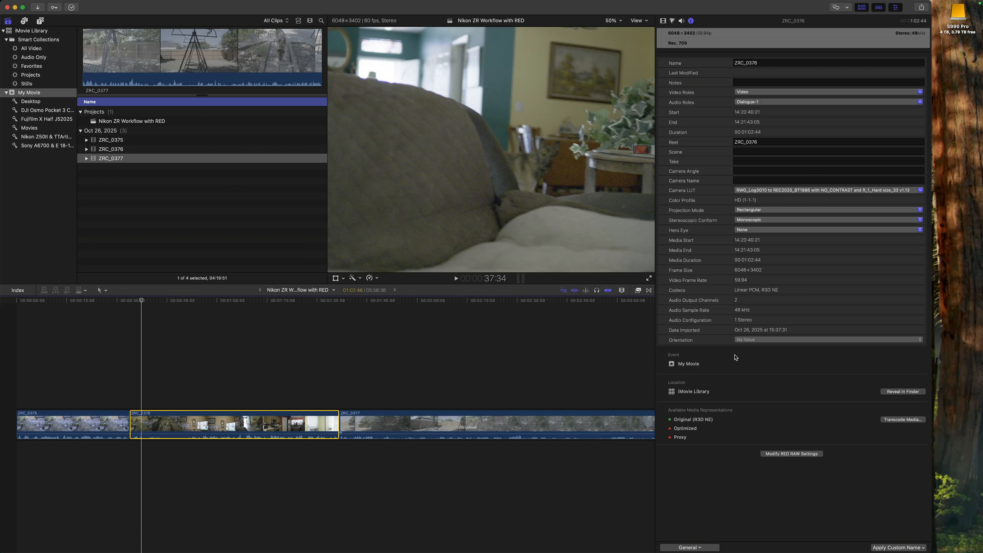
Apply the camera LUT RWG_Log3G10 to REC2020_BT1886 with NO_CONTRAST and R_1_Hard size_33 v1.13 to the ZRC_0377 timeline clip.
{"action": "left_click", "coordinate": [467, 426]}
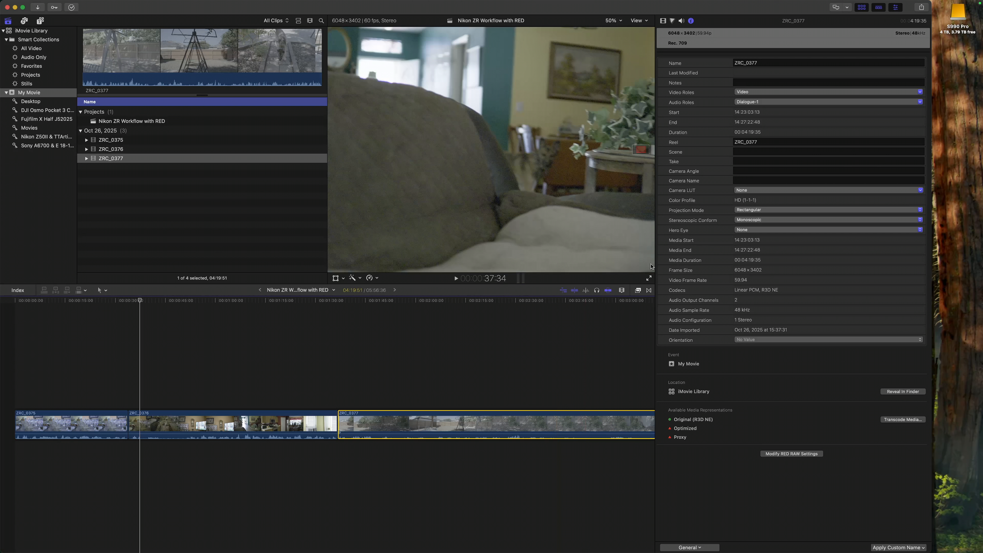
{"action": "left_click", "coordinate": [921, 190]}
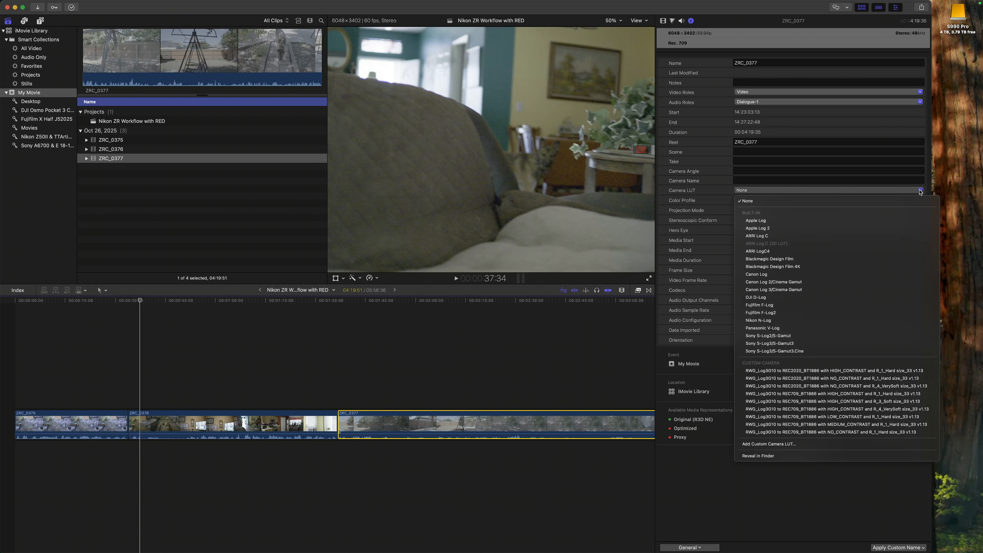
{"action": "left_click", "coordinate": [858, 379]}
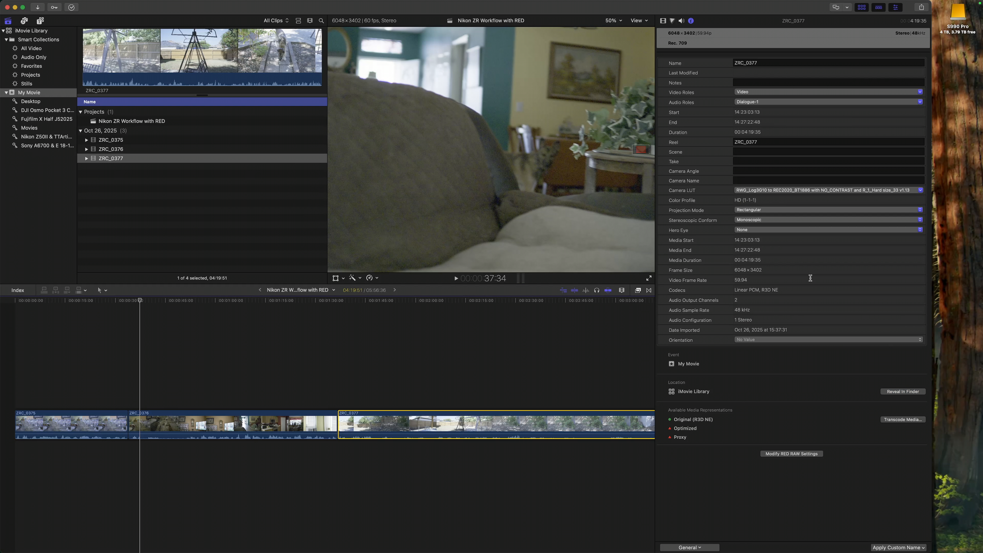
Park the playhead at about 2:10:18 on the backyard fence shot and open the RED RAW settings for ZRC_0377.
{"action": "left_click", "coordinate": [792, 454]}
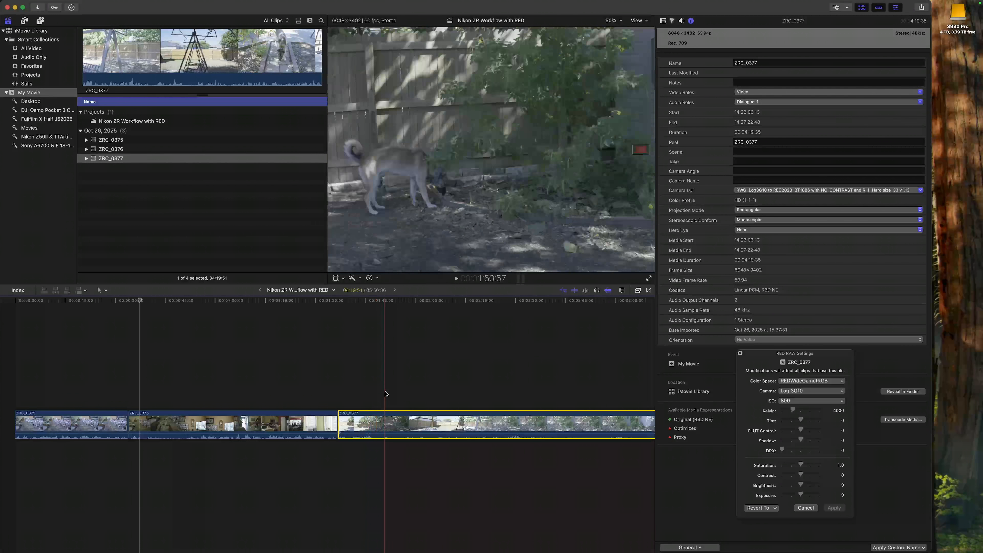
{"action": "left_click", "coordinate": [448, 391]}
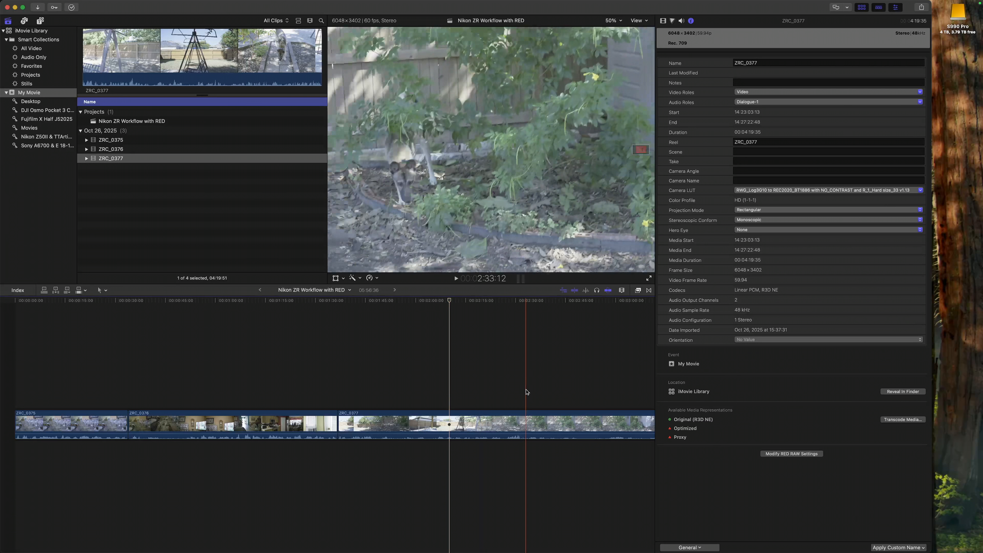
{"action": "left_click", "coordinate": [792, 454]}
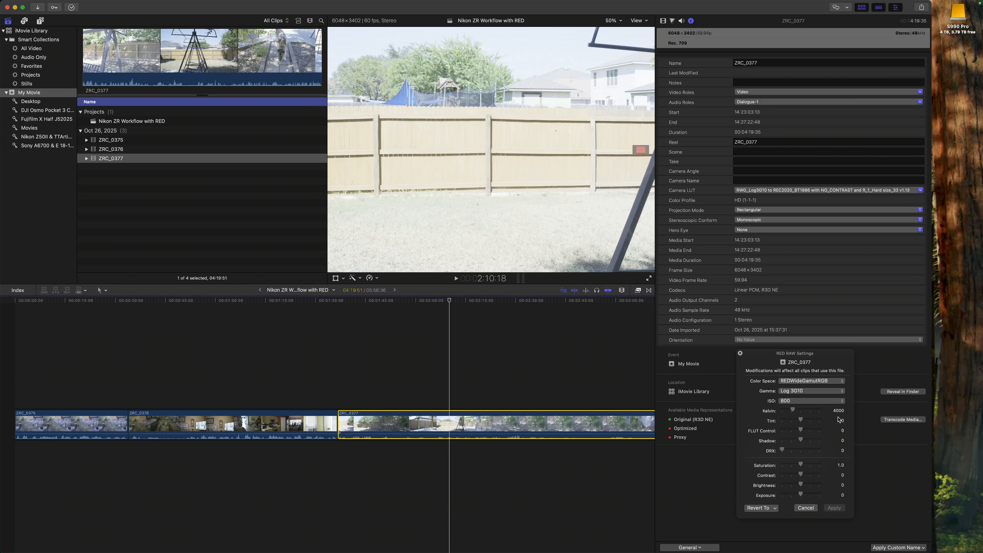
Try cooler Kelvin values on ZRC_0377, set its ISO to 160, warm the Kelvin again, and apply the RED RAW changes.
{"action": "mouse_move", "coordinate": [794, 410]}
{"action": "left_mouse_down"}
{"action": "mouse_move", "coordinate": [782, 411]}
{"action": "mouse_move", "coordinate": [793, 410]}
{"action": "left_mouse_up"}
{"action": "left_click_drag", "start_coordinate": [794, 411], "coordinate": [788, 413]}
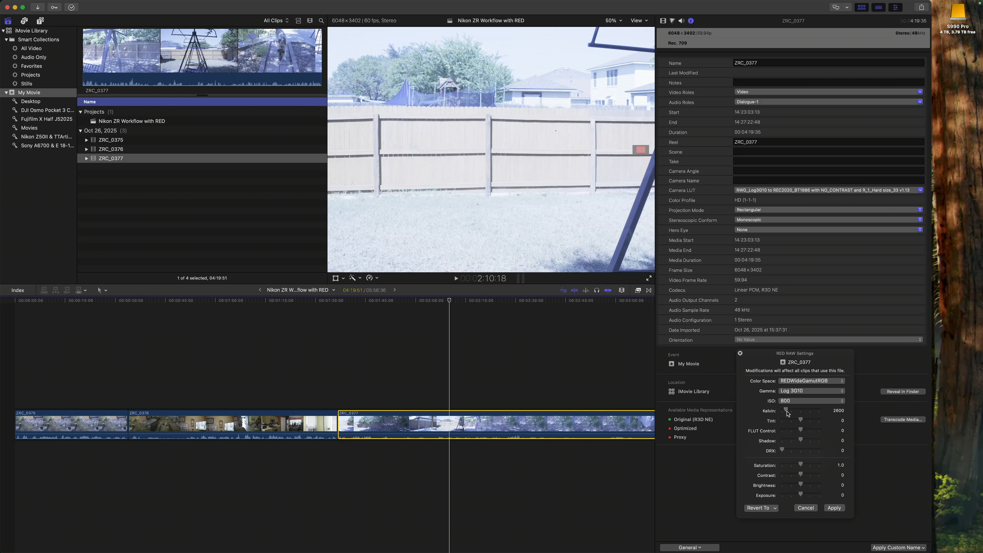
{"action": "left_click_drag", "start_coordinate": [788, 414], "coordinate": [789, 413]}
{"action": "left_click", "coordinate": [843, 404]}
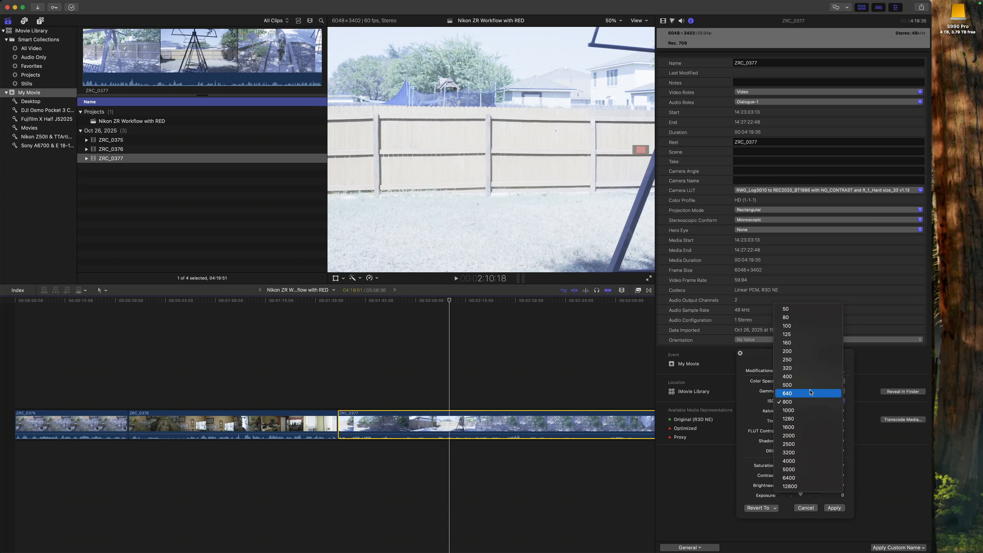
{"action": "left_click", "coordinate": [802, 343]}
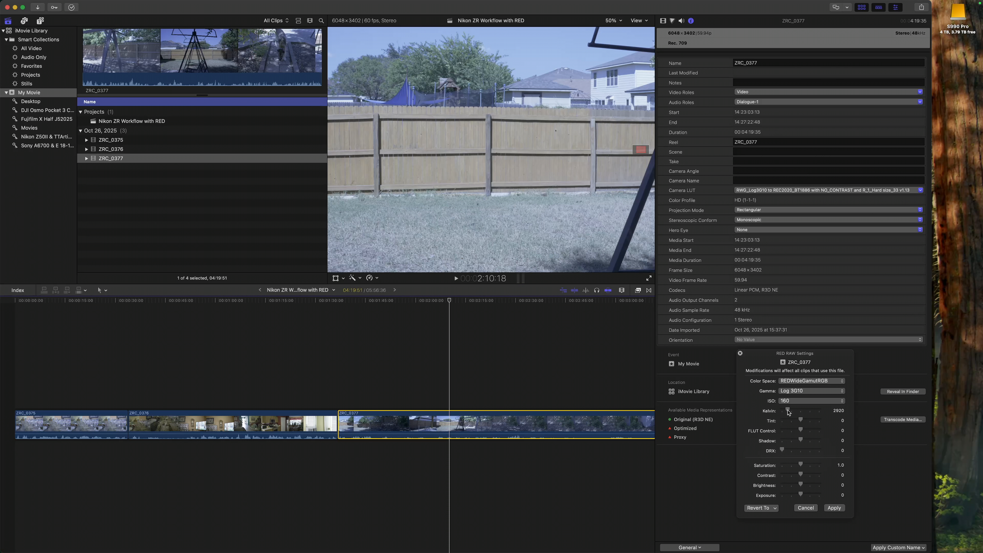
{"action": "left_click_drag", "start_coordinate": [788, 411], "coordinate": [792, 412]}
{"action": "left_click", "coordinate": [834, 508]}
Fine-tune ZRC_0377's Kelvin to 3868, apply the change, and close the RED RAW settings.
{"action": "left_click", "coordinate": [792, 412]}
{"action": "left_click_drag", "start_coordinate": [793, 410], "coordinate": [792, 411]}
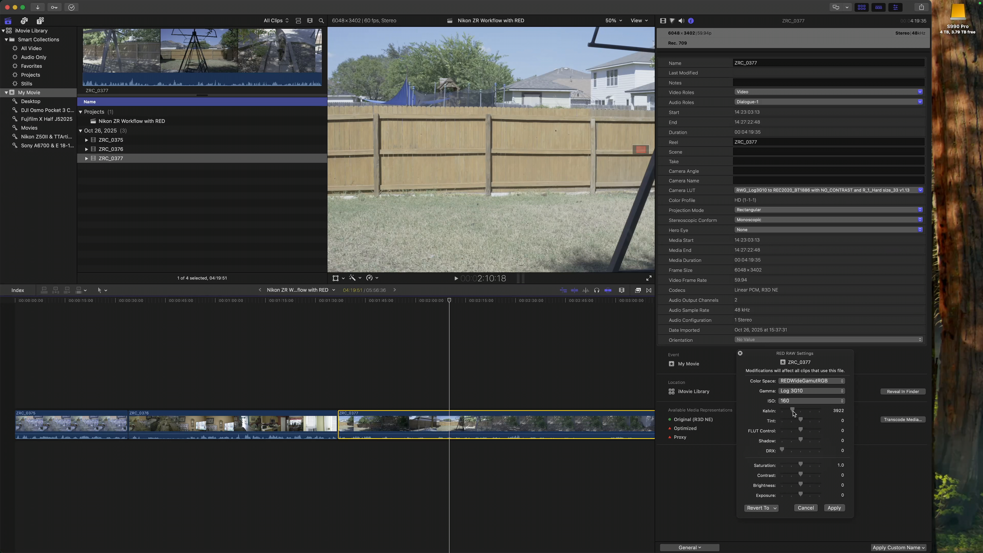
{"action": "left_click_drag", "start_coordinate": [792, 410], "coordinate": [792, 412]}
{"action": "left_click_drag", "start_coordinate": [793, 411], "coordinate": [793, 412]}
{"action": "left_click", "coordinate": [832, 508]}
{"action": "left_click", "coordinate": [741, 354]}
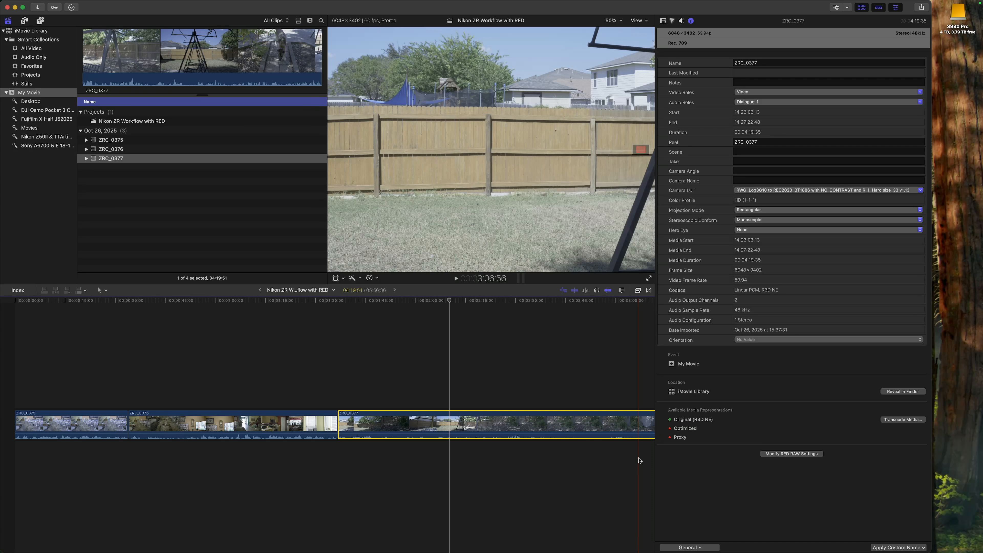
Compare the adjusted ZRC_0375, ZRC_0376 and ZRC_0377 clips on the timeline, parking the playhead at about 2:42:38 in ZRC_0377.
{"action": "left_click", "coordinate": [217, 426]}
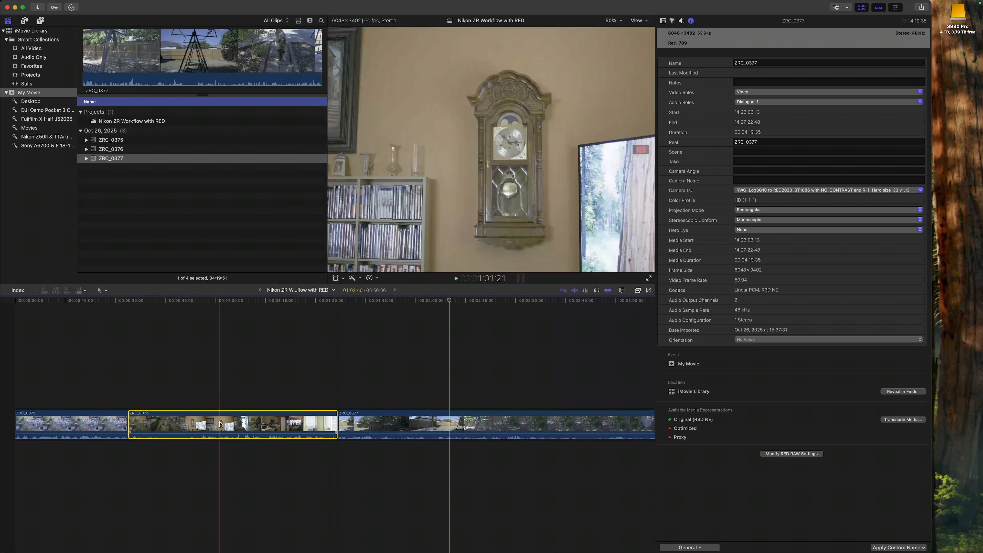
{"action": "left_click", "coordinate": [92, 421]}
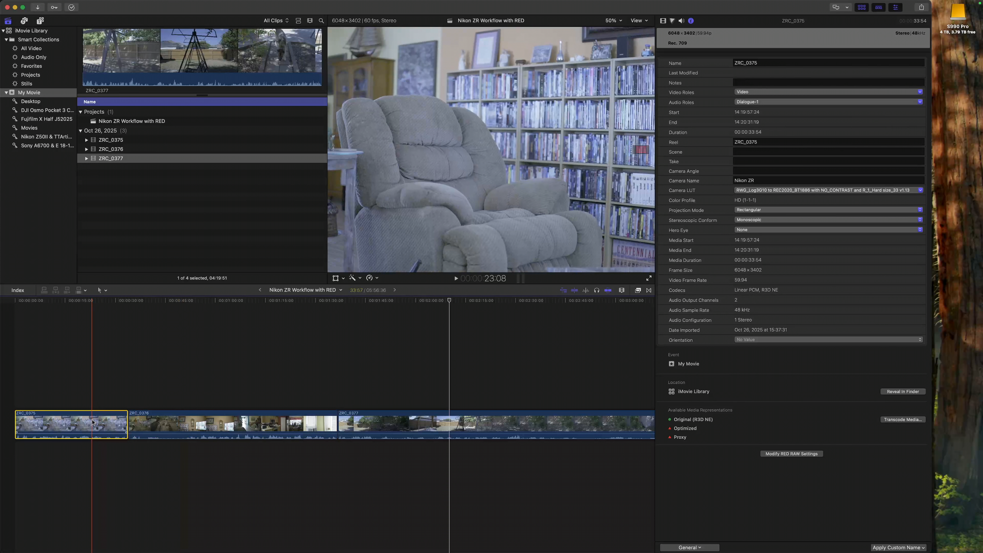
{"action": "left_click", "coordinate": [182, 421]}
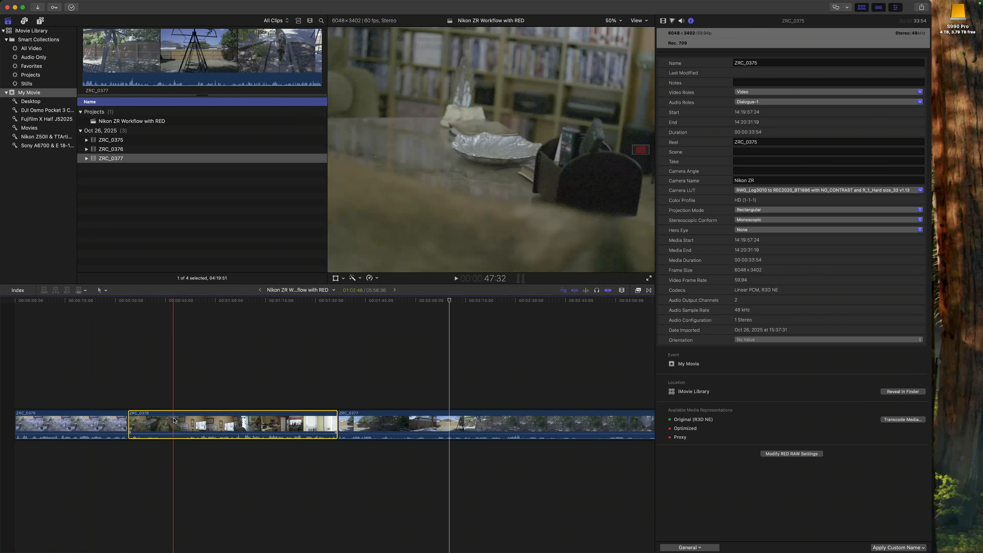
{"action": "left_click", "coordinate": [409, 422]}
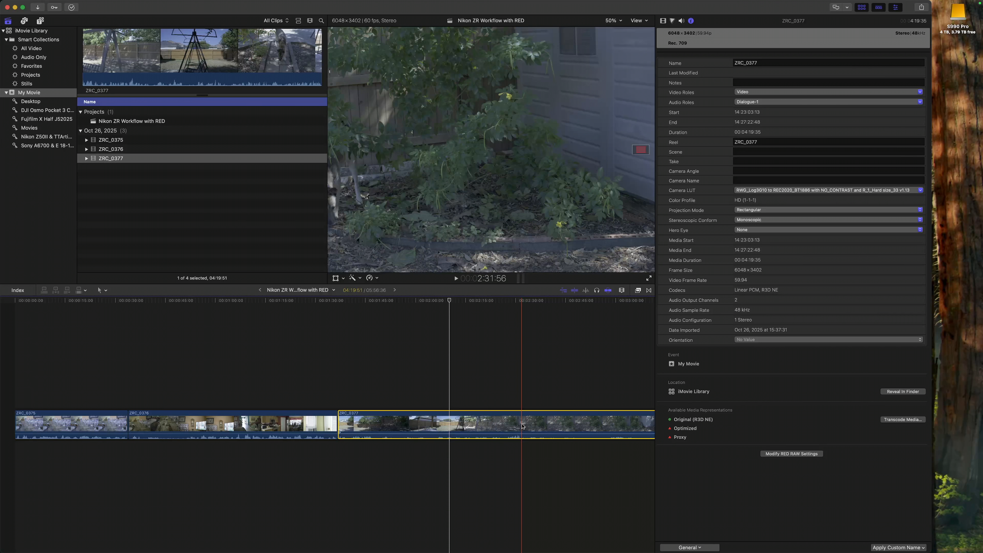
{"action": "left_click", "coordinate": [539, 390]}
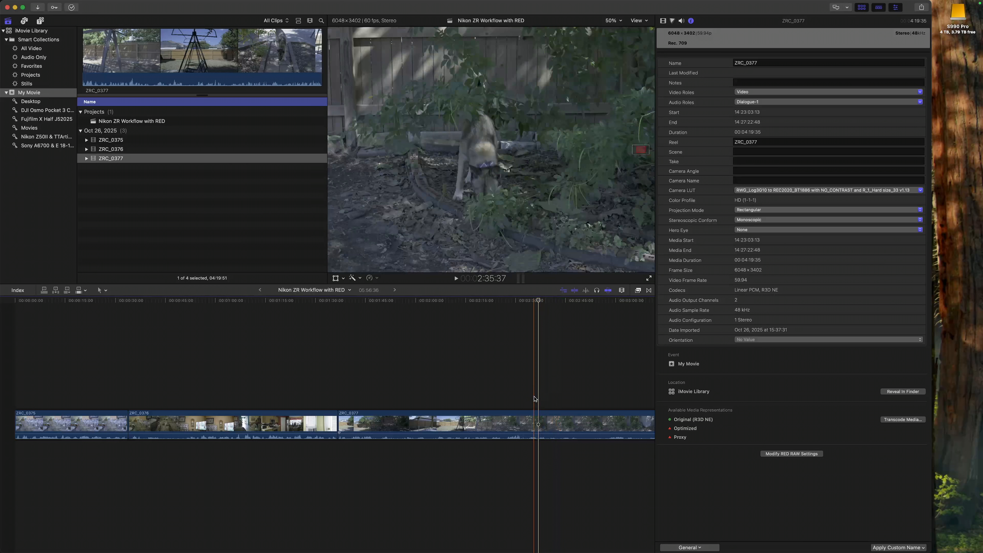
{"action": "left_click", "coordinate": [489, 427]}
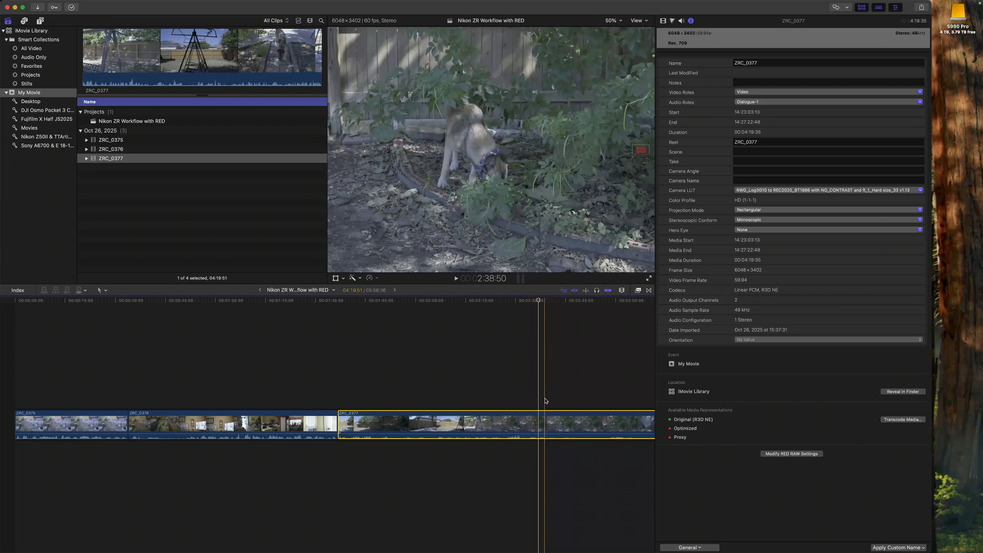
{"action": "left_click", "coordinate": [556, 399]}
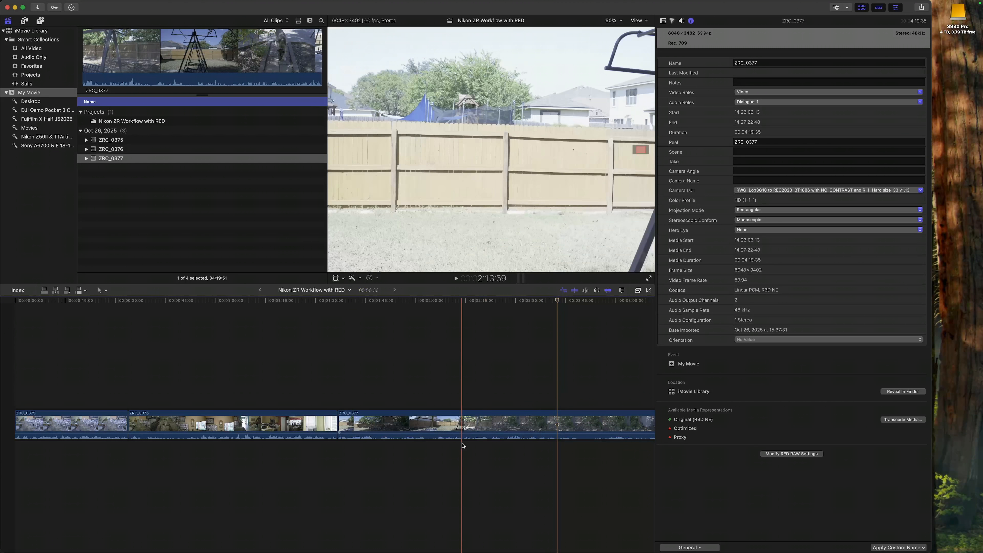
Test a contrast of 1.0 in ZRC_0377's RED RAW settings, reduce it to 0.5, apply it, and close the settings.
{"action": "left_click", "coordinate": [422, 427]}
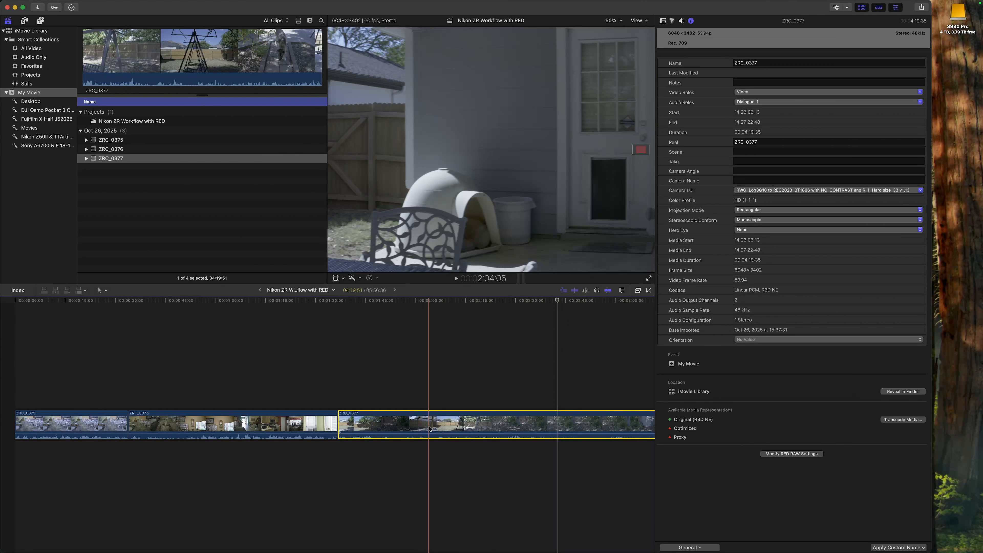
{"action": "left_click", "coordinate": [783, 454]}
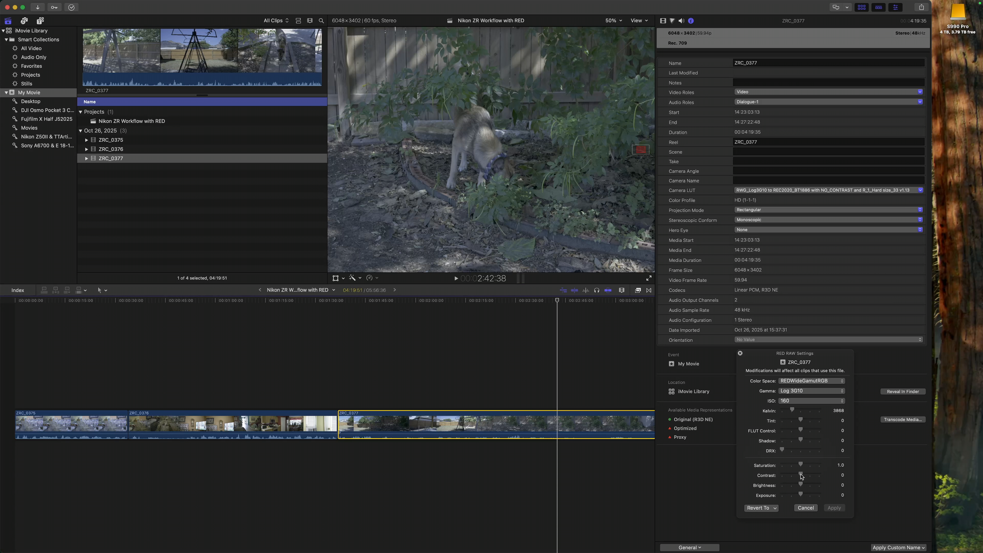
{"action": "mouse_move", "coordinate": [801, 477]}
{"action": "left_mouse_down"}
{"action": "mouse_move", "coordinate": [785, 478]}
{"action": "mouse_move", "coordinate": [815, 472]}
{"action": "left_mouse_up"}
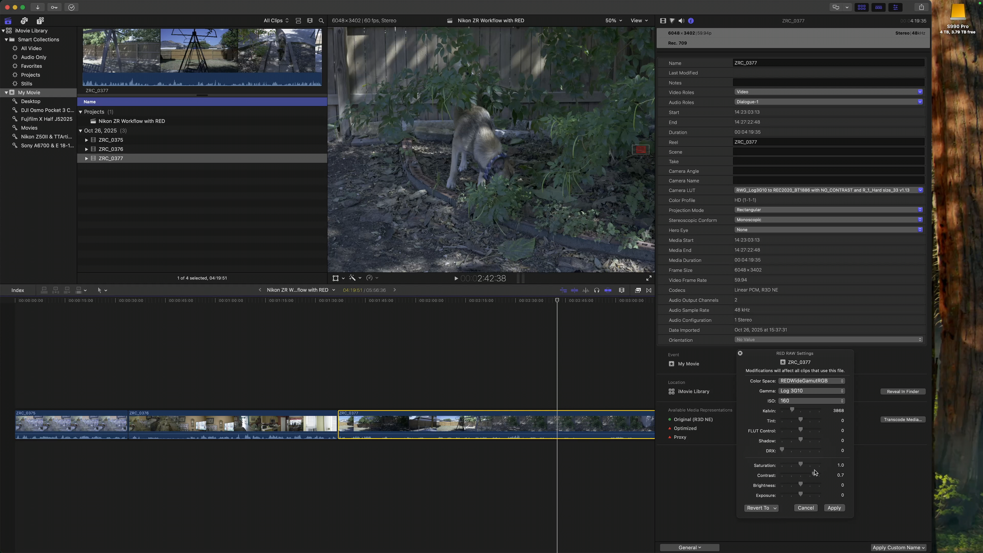
{"action": "left_click_drag", "start_coordinate": [814, 470], "coordinate": [829, 467]}
{"action": "left_click", "coordinate": [832, 508]}
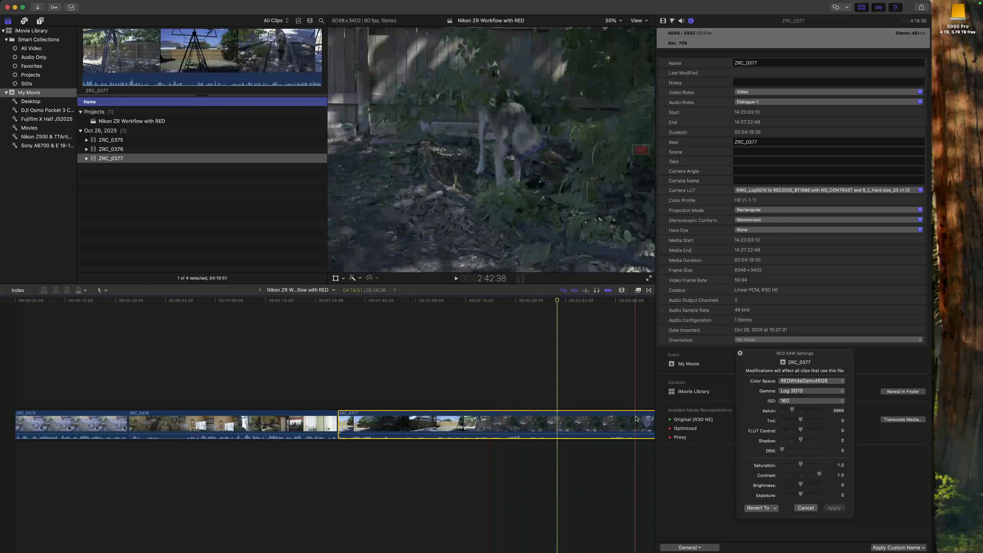
{"action": "left_click_drag", "start_coordinate": [819, 476], "coordinate": [811, 477]}
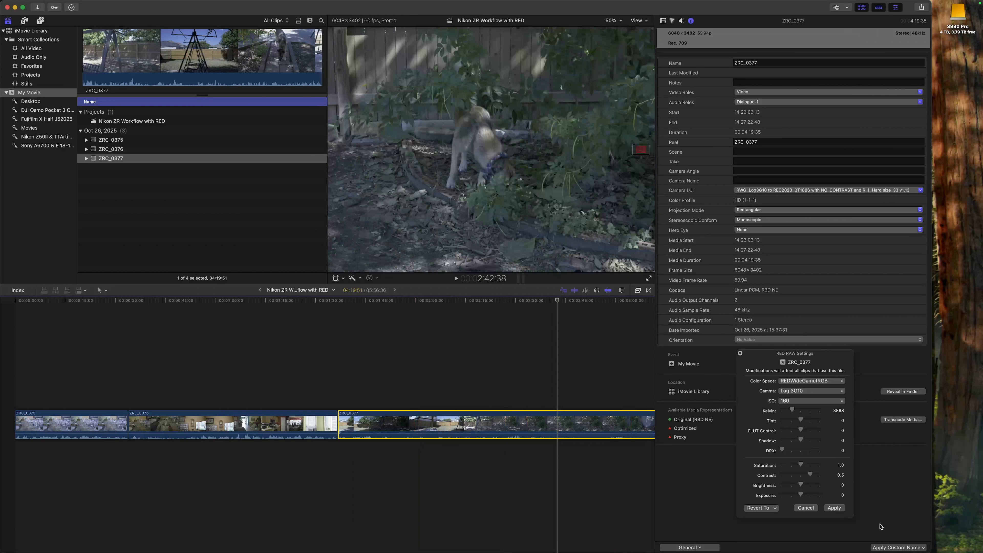
{"action": "left_click", "coordinate": [834, 508]}
{"action": "left_click", "coordinate": [739, 353]}
Return the playhead to the start of the timeline and select all the clips in the project.
{"action": "left_click", "coordinate": [103, 197]}
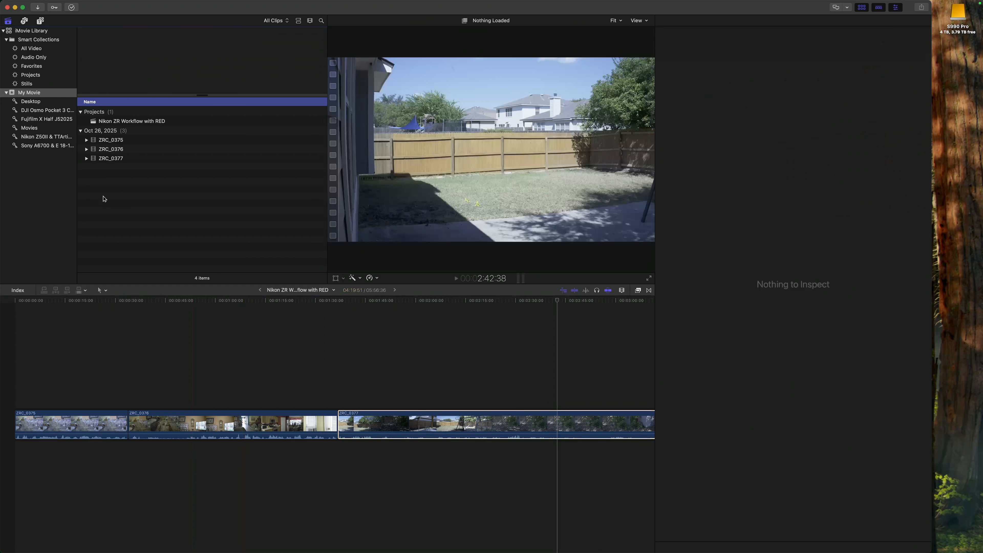
{"action": "left_click", "coordinate": [9, 379]}
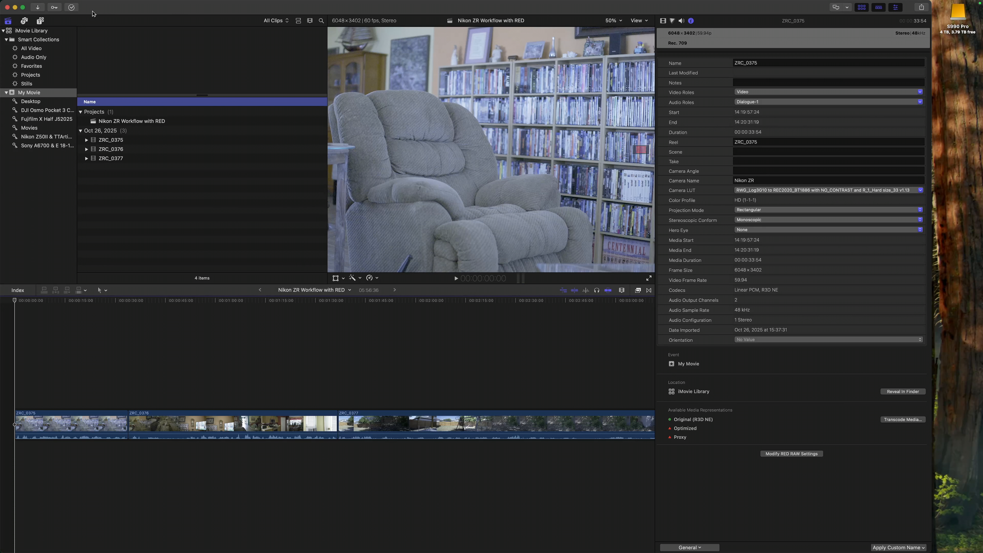
{"action": "mouse_move", "coordinate": [84, 1]}
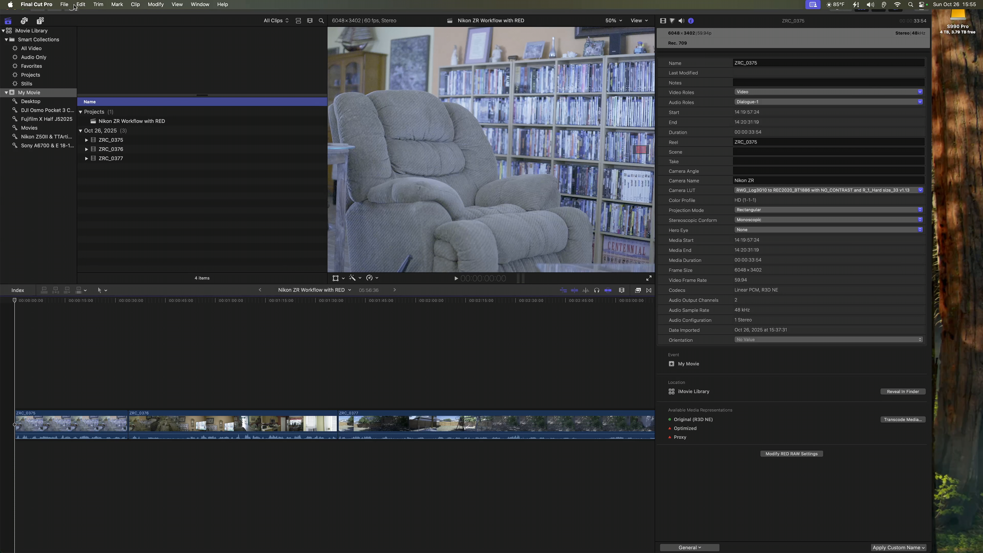
{"action": "left_click", "coordinate": [81, 4]}
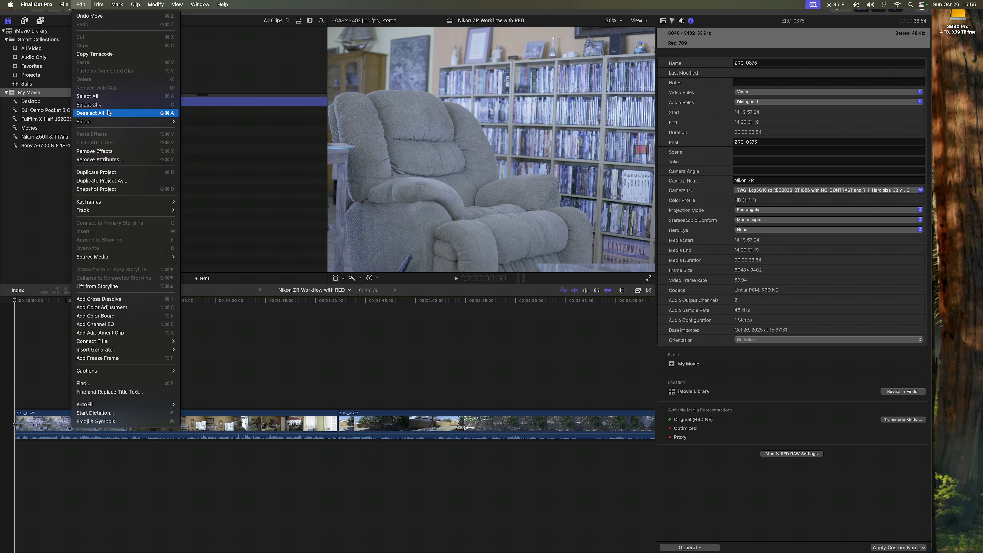
{"action": "left_click", "coordinate": [109, 96]}
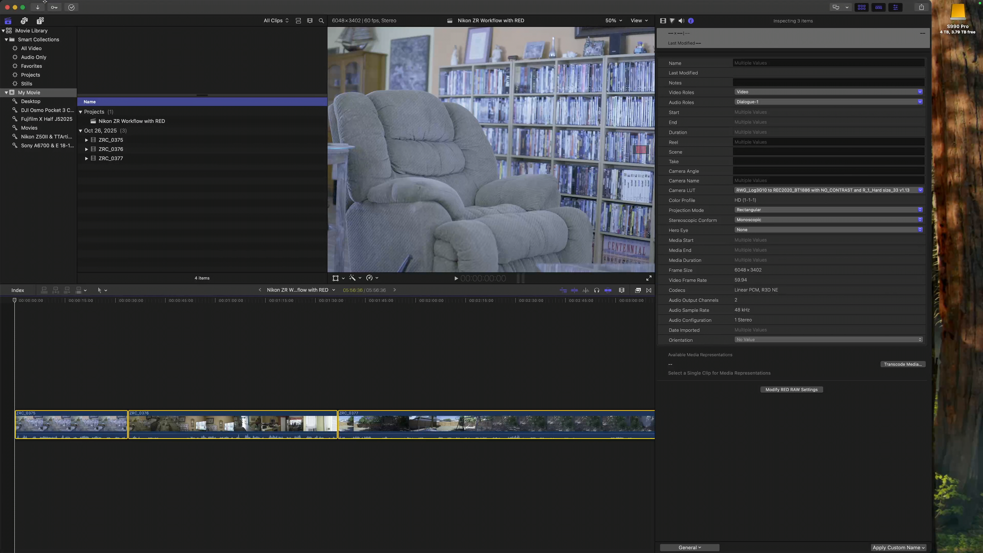
Start sharing the project as HEVC - High Efficiency Video and show the export's format and codec settings.
{"action": "left_click", "coordinate": [65, 5]}
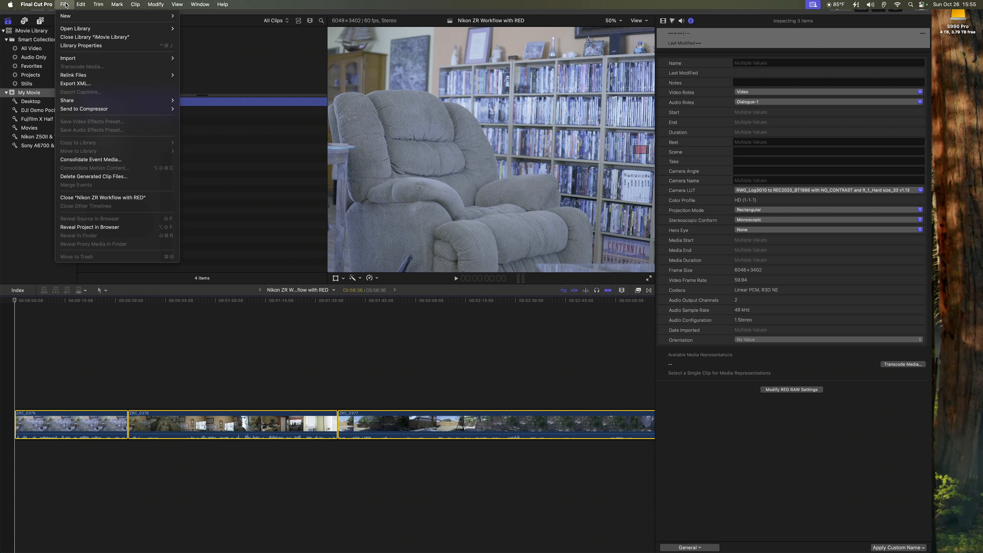
{"action": "mouse_move", "coordinate": [123, 101]}
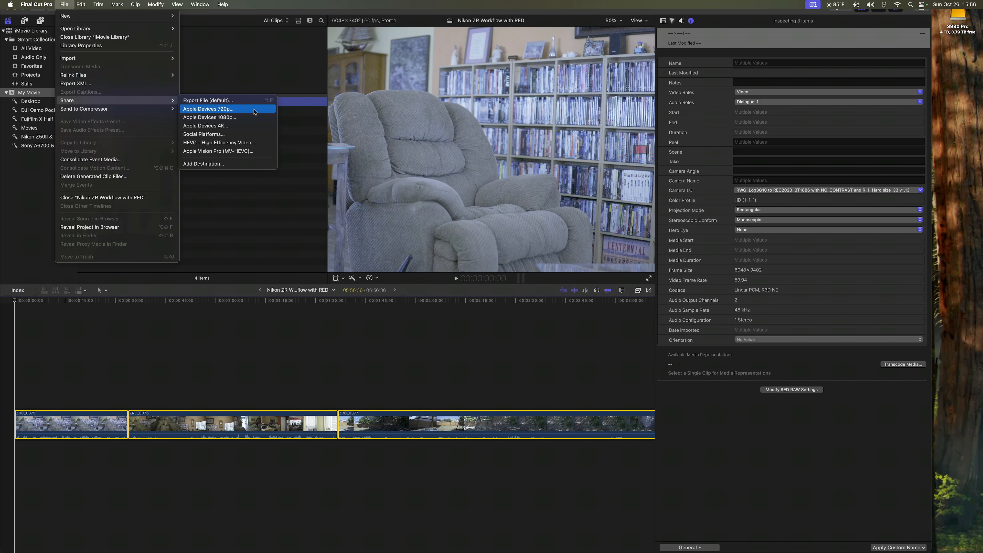
{"action": "left_click", "coordinate": [237, 143]}
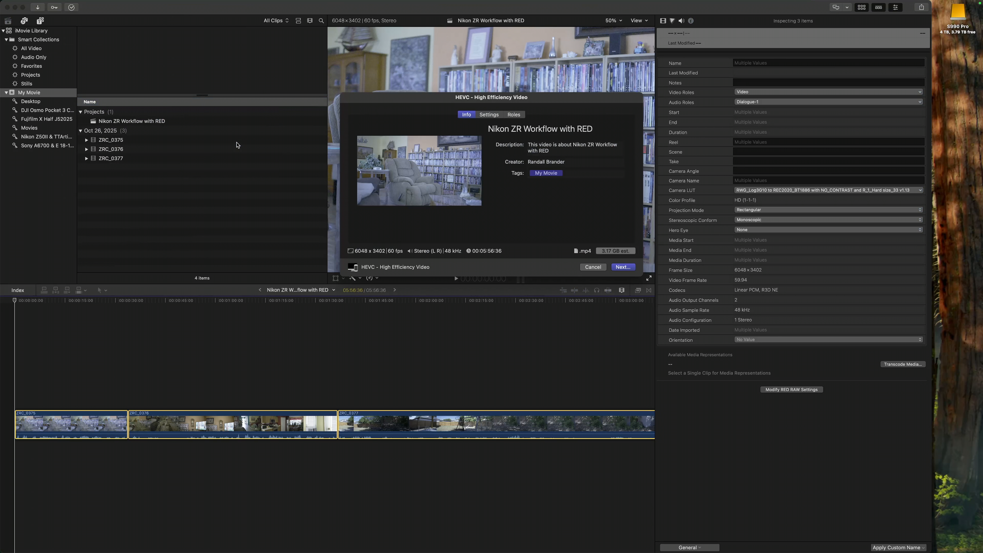
{"action": "left_click", "coordinate": [488, 115]}
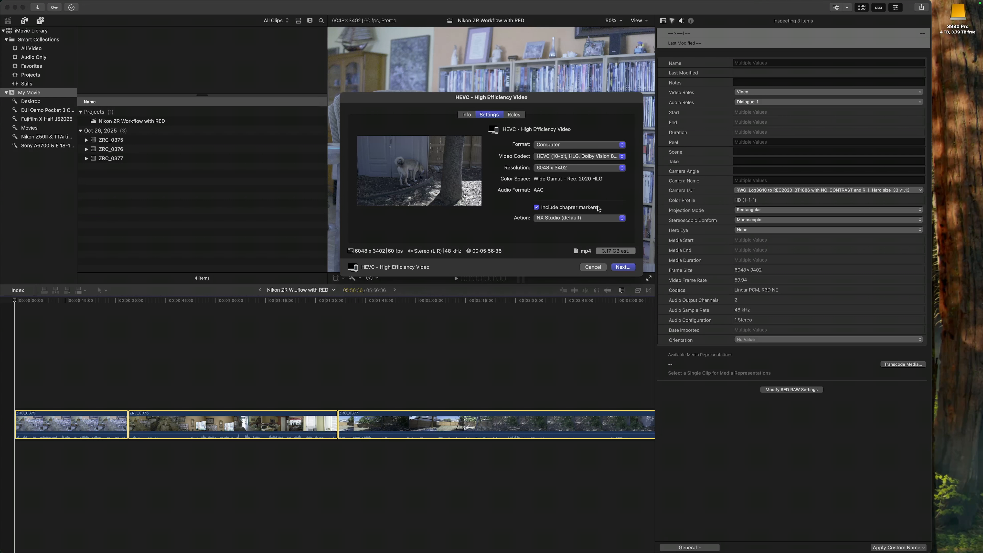
Choose the HEVC (10-bit, HLG, Dolby Vision 8.4) codec and save the export as Nikon ZR Workflow with RED in Movies.
{"action": "left_click", "coordinate": [622, 156]}
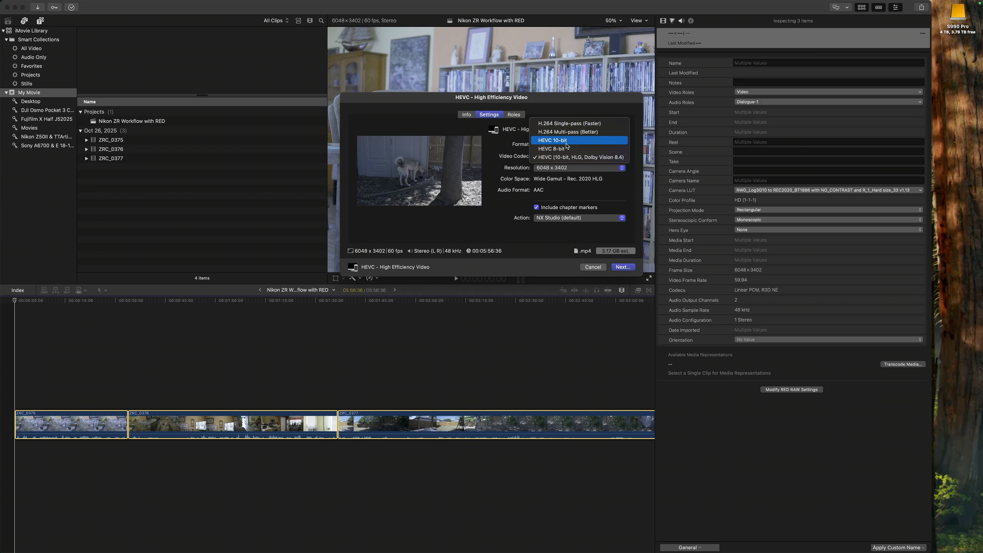
{"action": "left_click", "coordinate": [600, 158]}
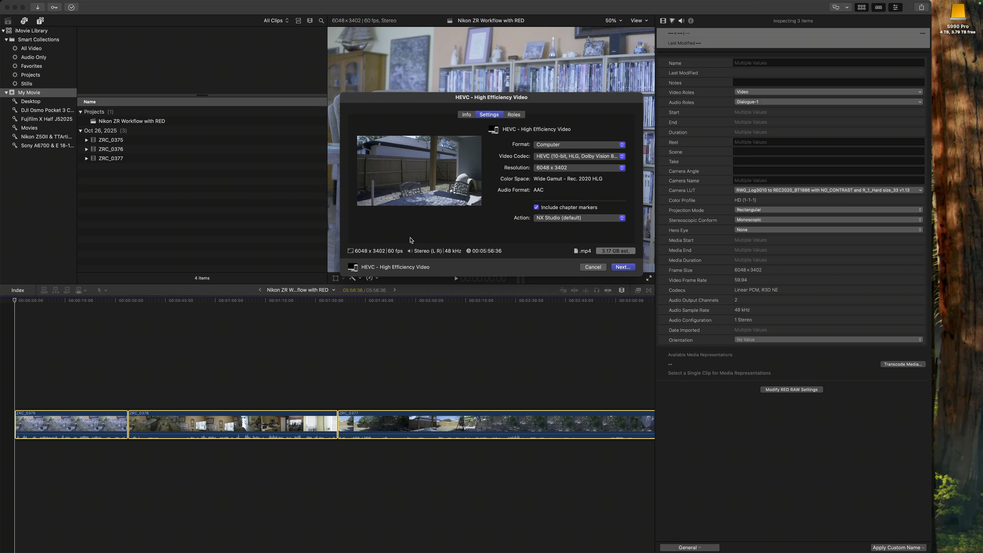
{"action": "left_click", "coordinate": [622, 267]}
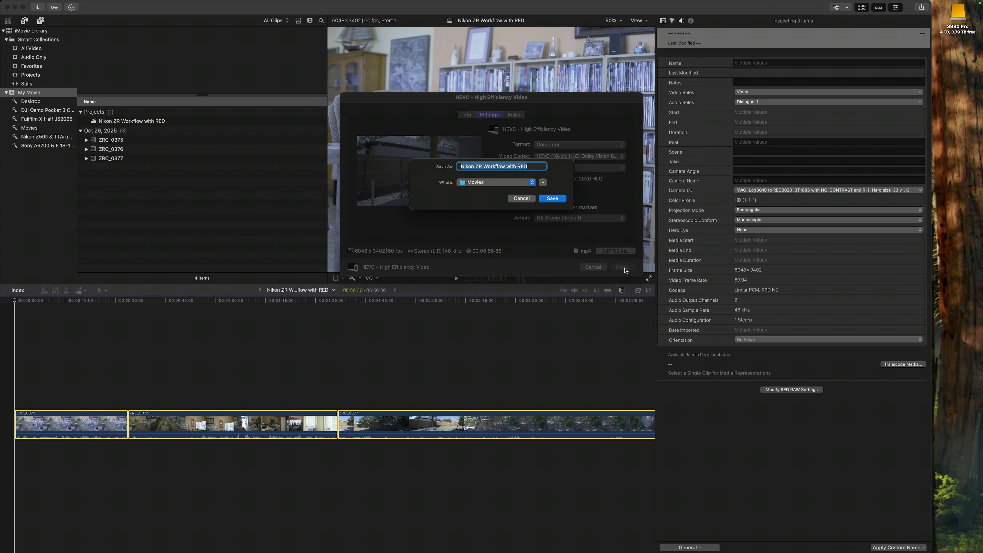
{"action": "left_click", "coordinate": [554, 198]}
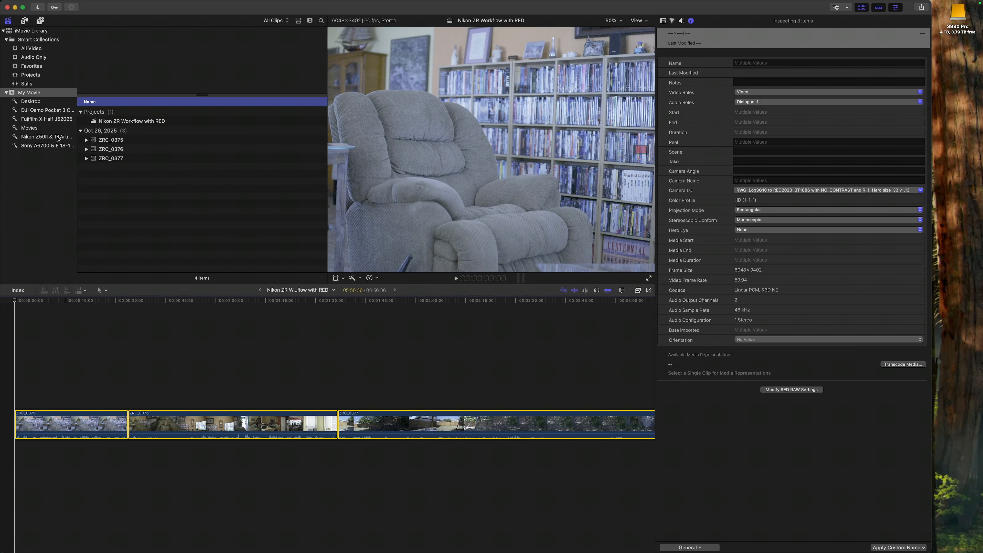